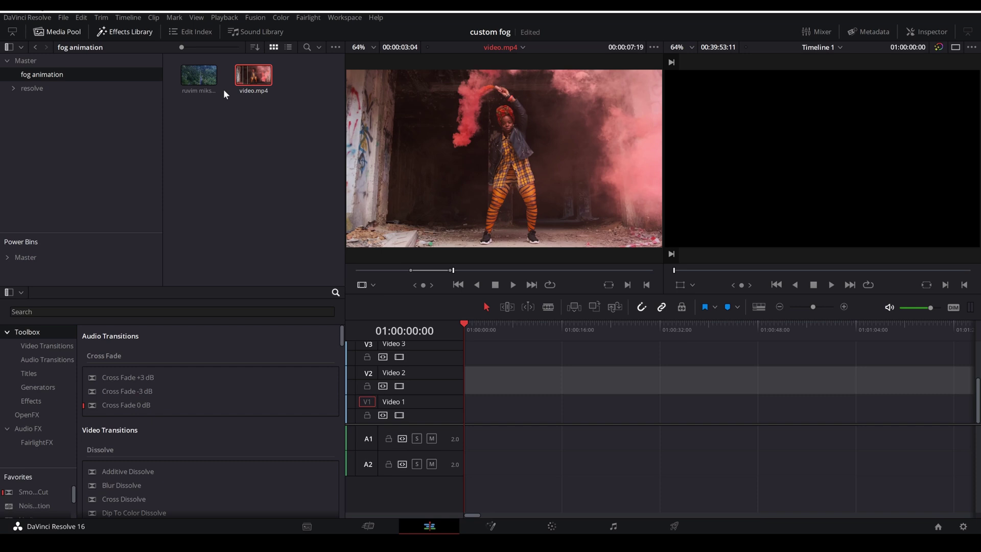
# Place video.mp4 at the start of V1 and play it back, returning to the first frame.
pyautogui.moveTo(254, 75); pyautogui.dragTo(462, 426)
pyautogui.press('space')
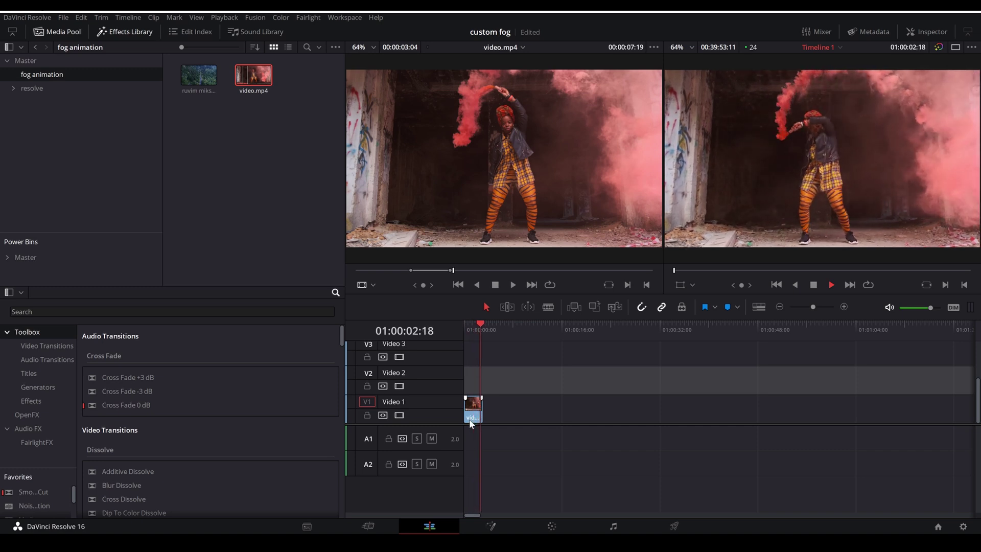
pyautogui.press('space')
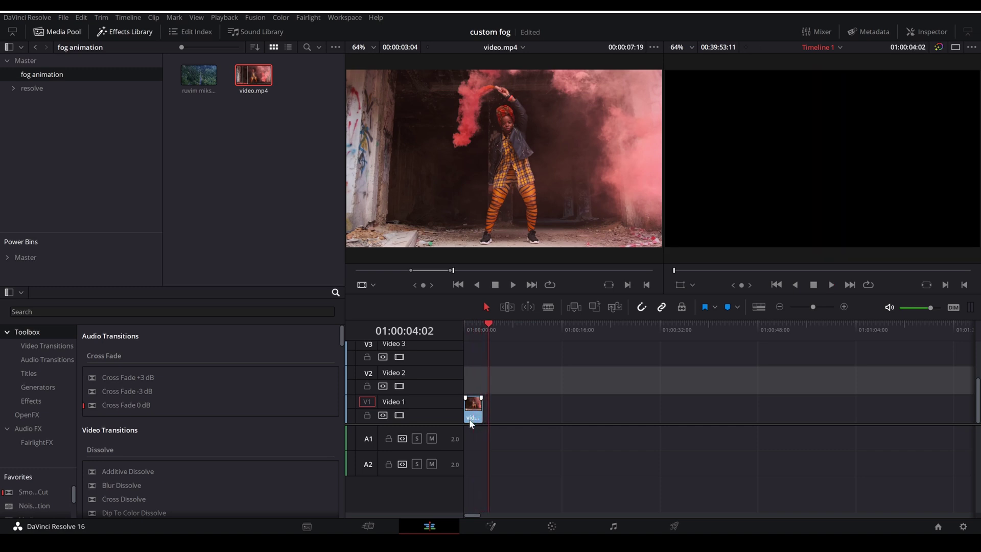
pyautogui.moveTo(486, 334); pyautogui.dragTo(449, 331)
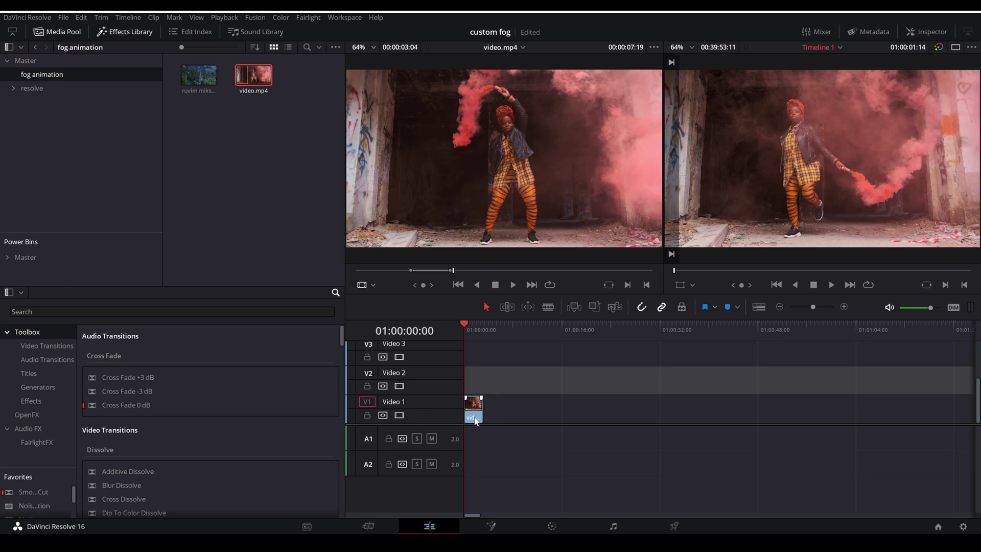
# Select the clip, briefly view it in Fusion, then return to Edit and focus the Effects Library search.
pyautogui.click(475, 417)
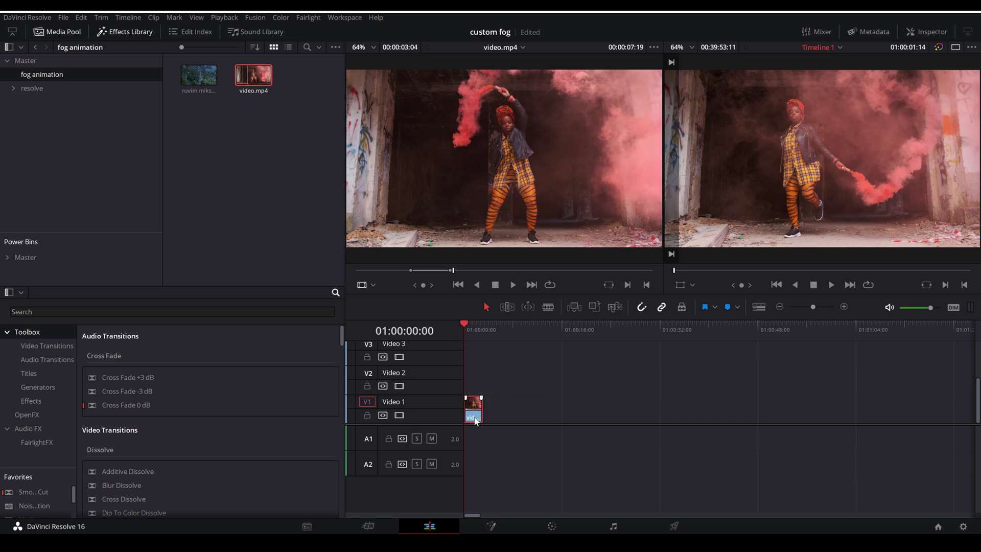
pyautogui.click(498, 522)
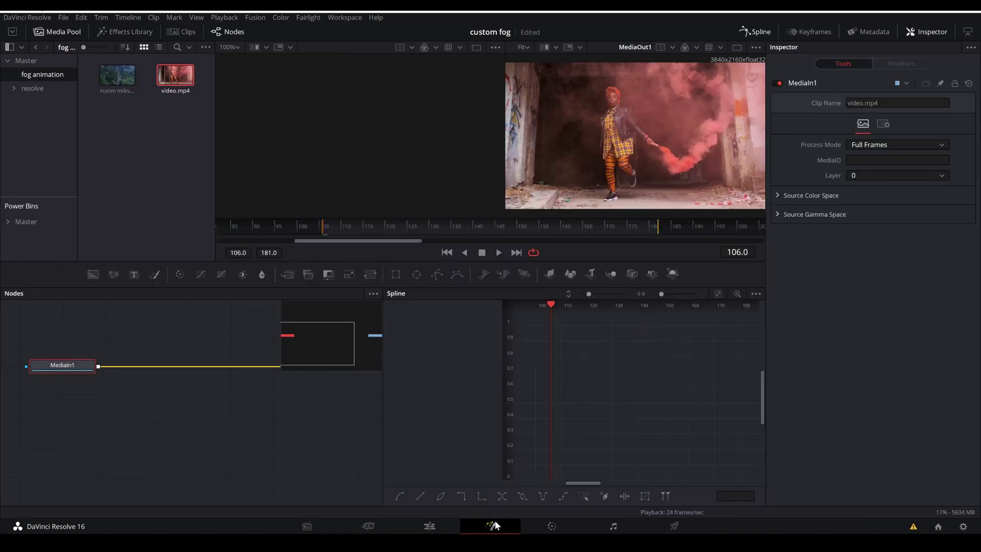
pyautogui.click(440, 519)
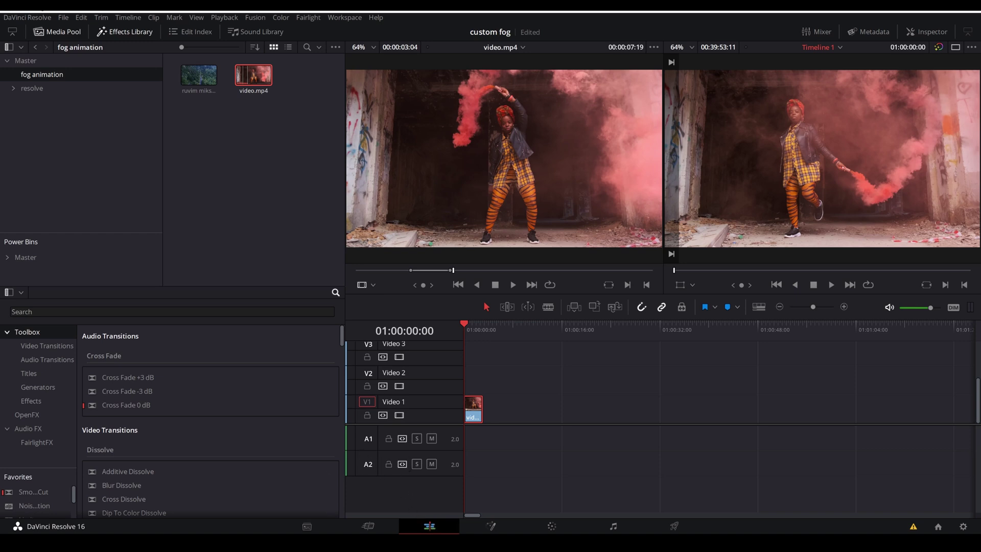
pyautogui.click(127, 314)
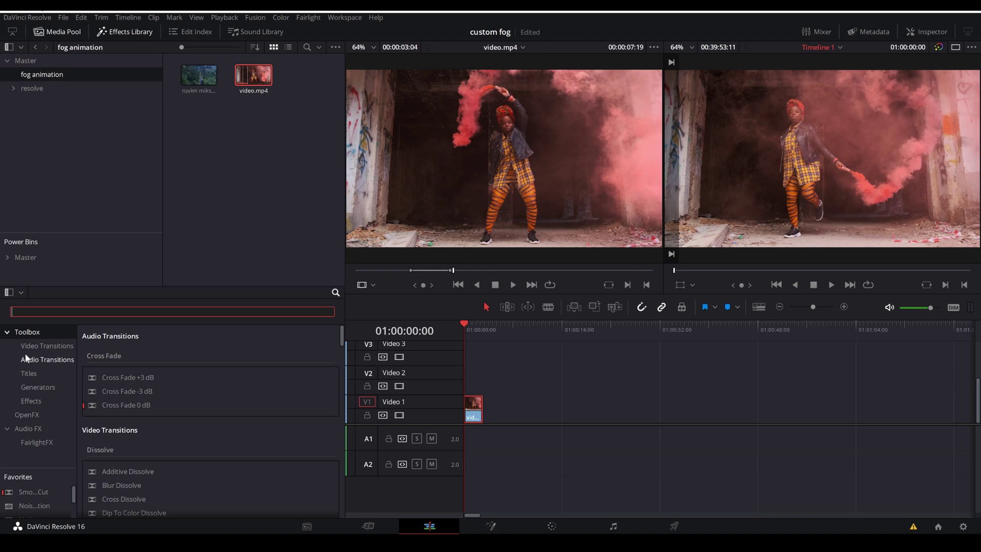
# Search 'fus' in the Effects Library and drop a Fusion Composition onto V2 at the start.
pyautogui.click(27, 333)
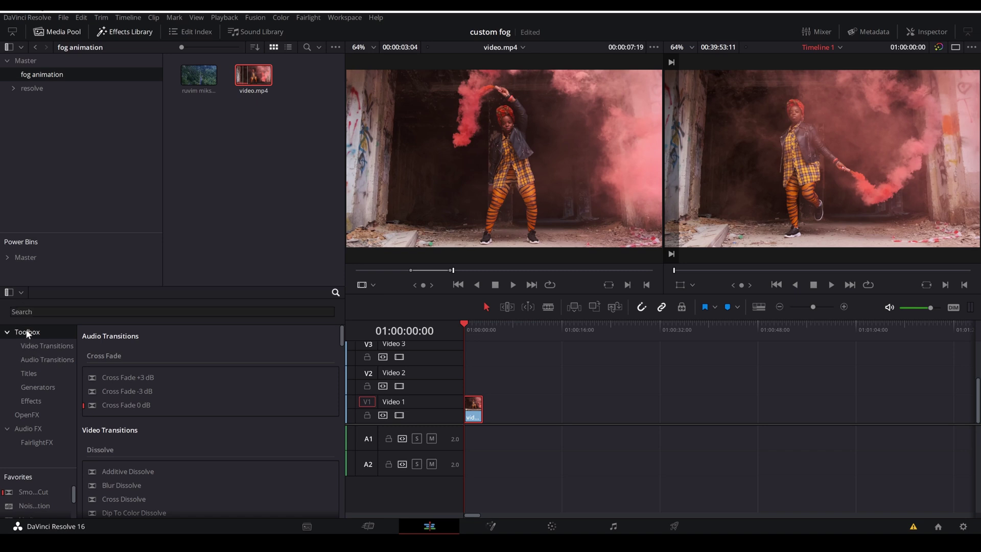
pyautogui.click(286, 311)
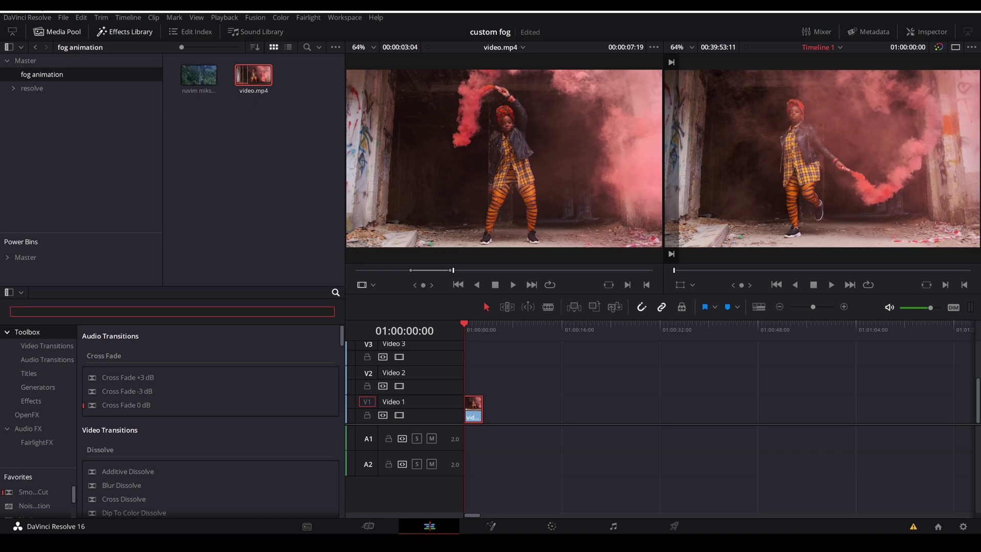
pyautogui.write('fus')
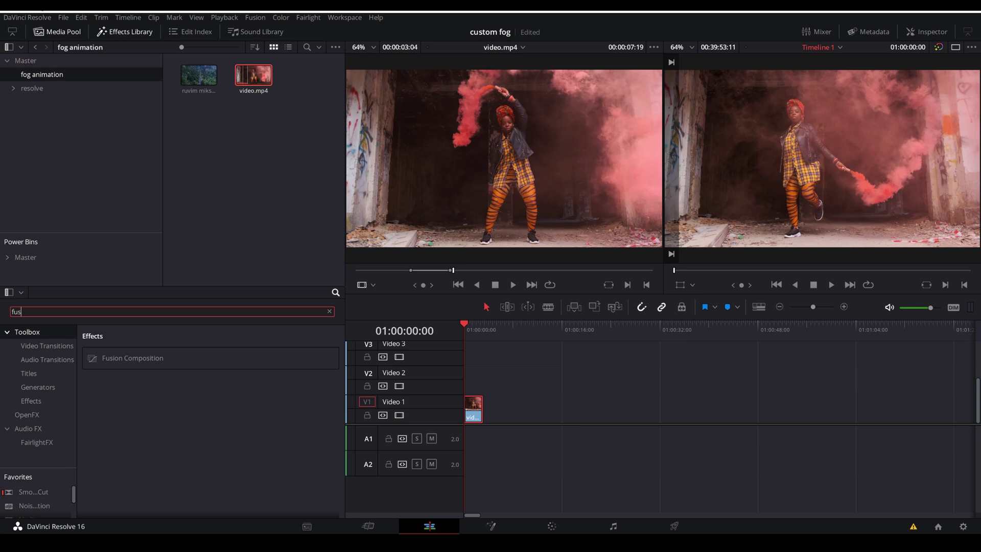
pyautogui.click(132, 356)
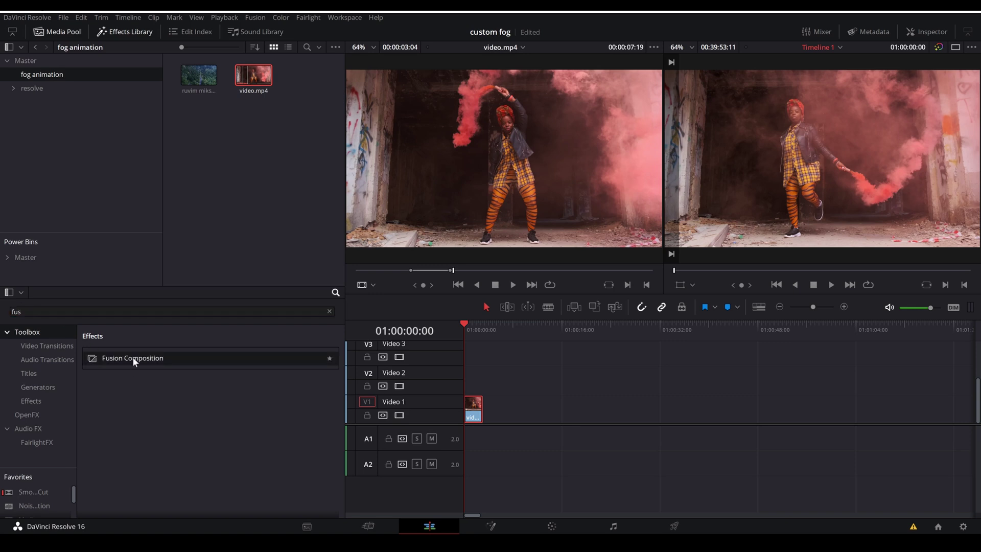
pyautogui.moveTo(133, 357); pyautogui.dragTo(481, 381)
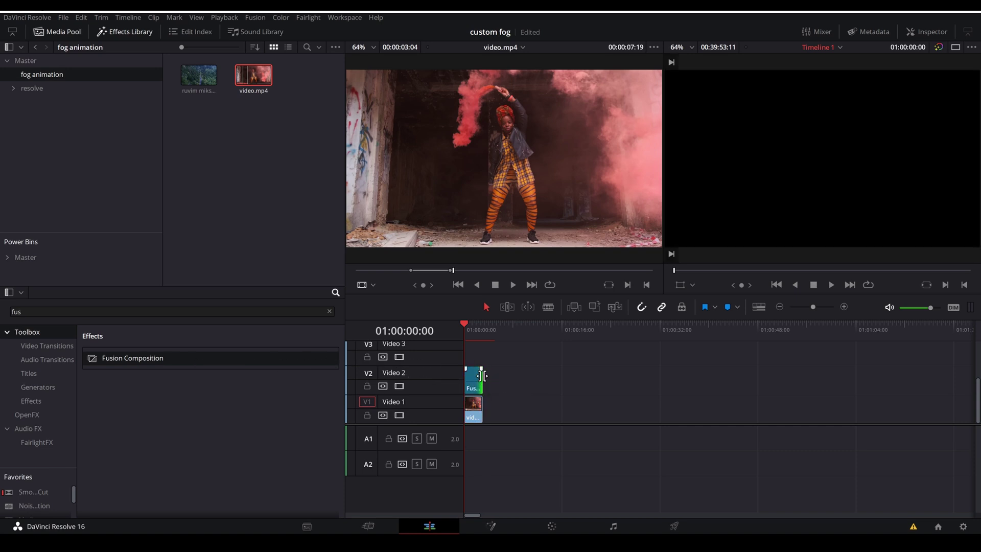
# Play the timeline from the beginning to check the new composition clip.
pyautogui.press('space')
pyautogui.click(465, 335)
pyautogui.press('space')
pyautogui.press('space')
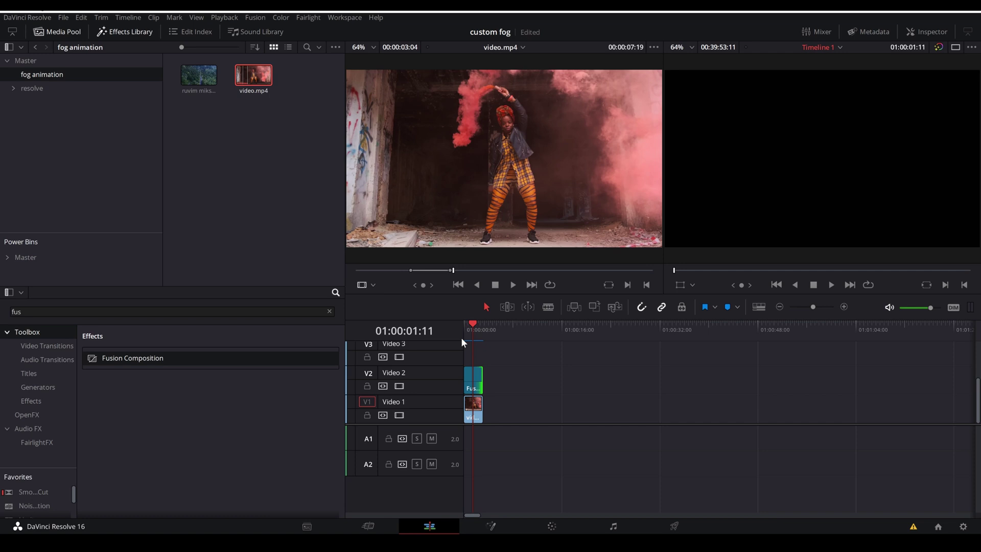
# Open the V2 Fusion Composition and connect a FastNoise1 node into MediaOut1.
pyautogui.click(475, 380)
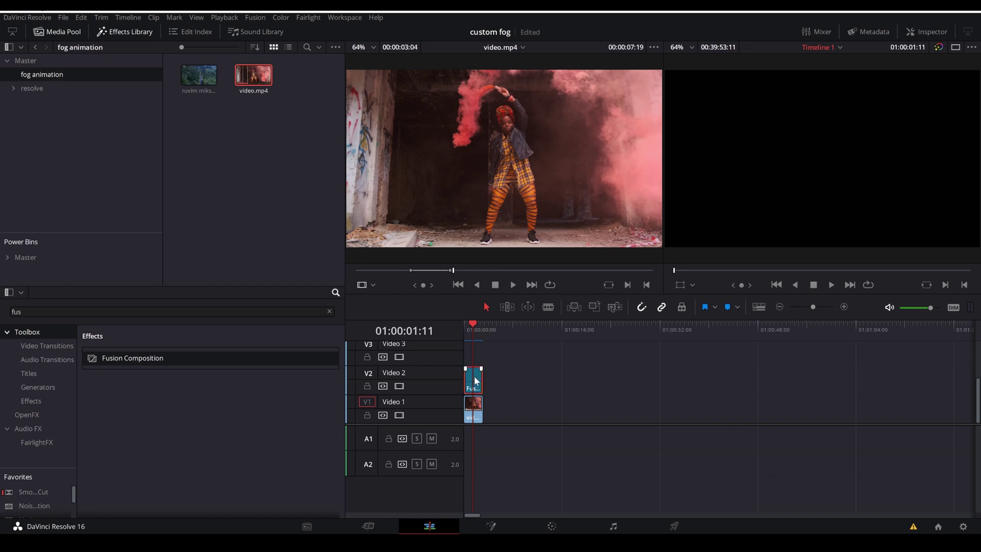
pyautogui.click(507, 524)
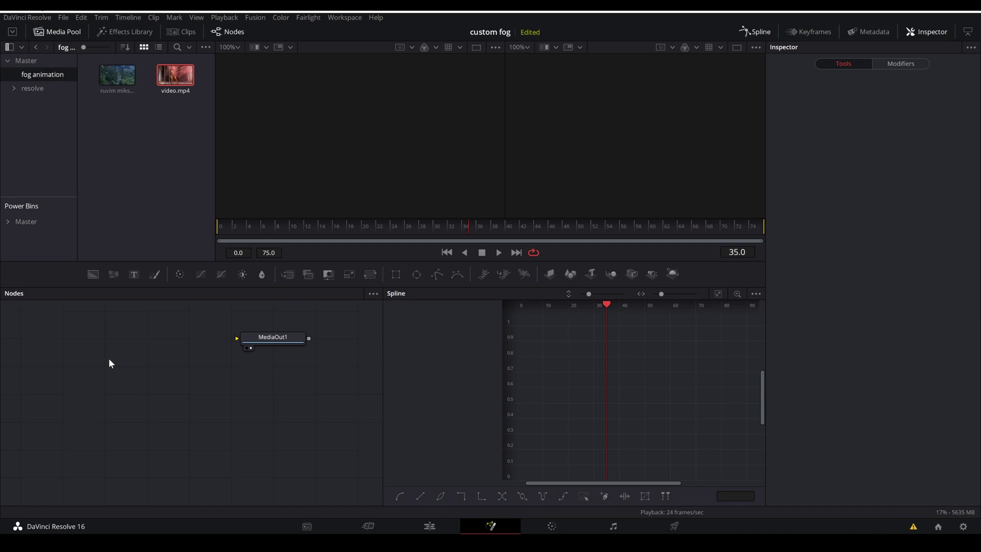
pyautogui.click(114, 276)
pyautogui.moveTo(147, 360); pyautogui.dragTo(252, 343)
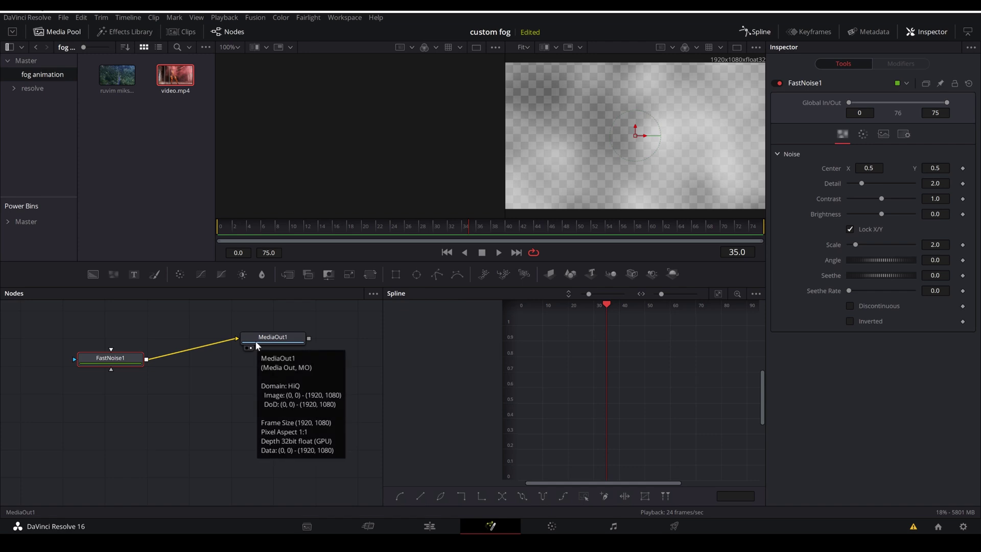
# Find FastNoise through the tool search with 'fas', then preview the grey noise output.
pyautogui.hotkey('shift', 'space')
pyautogui.write('fast')
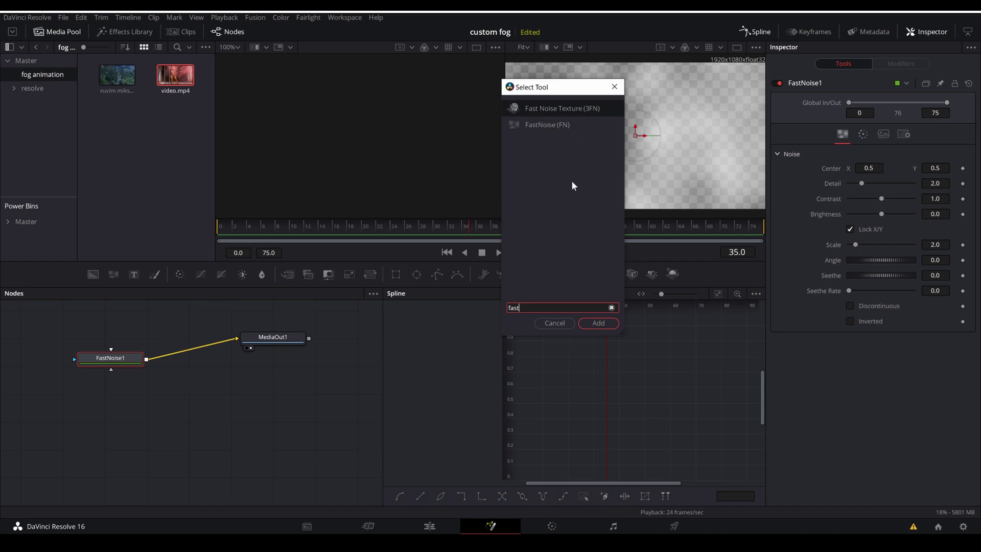
pyautogui.click(553, 122)
pyautogui.click(567, 324)
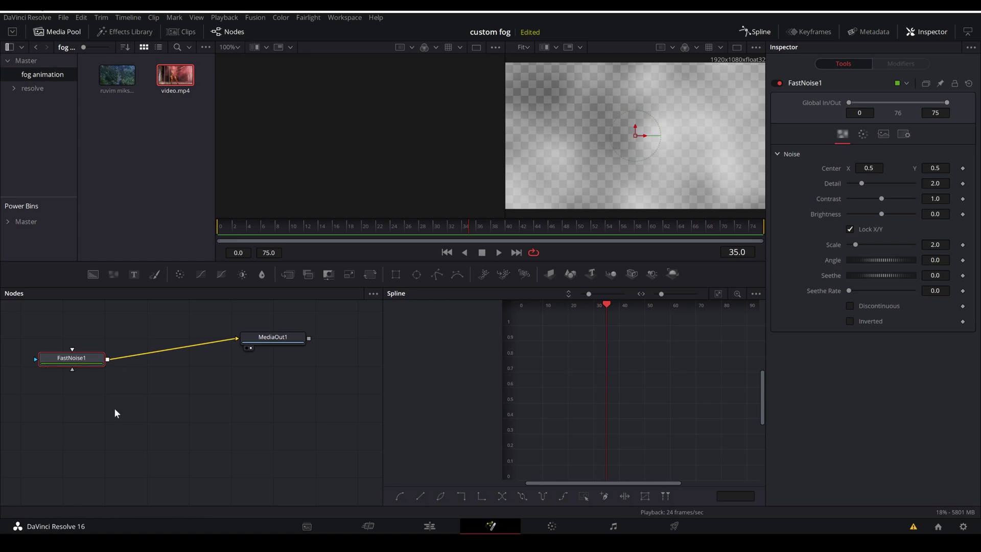
pyautogui.press('space')
pyautogui.press('space')
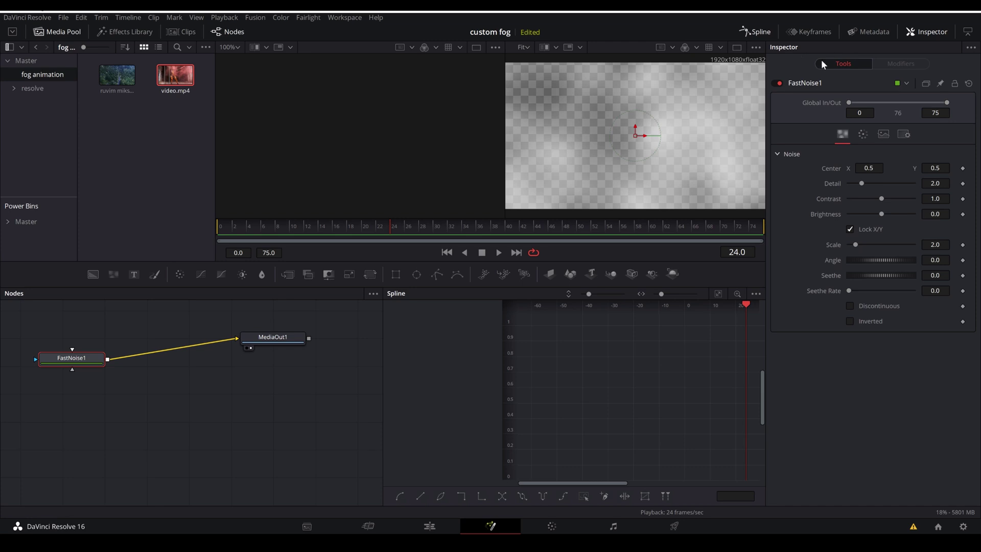
pyautogui.click(915, 33)
# Tune the FastNoise to Detail 4.41, Contrast 1.44 and Brightness -0.06.
pyautogui.click(915, 33)
pyautogui.moveTo(859, 185); pyautogui.dragTo(880, 214)
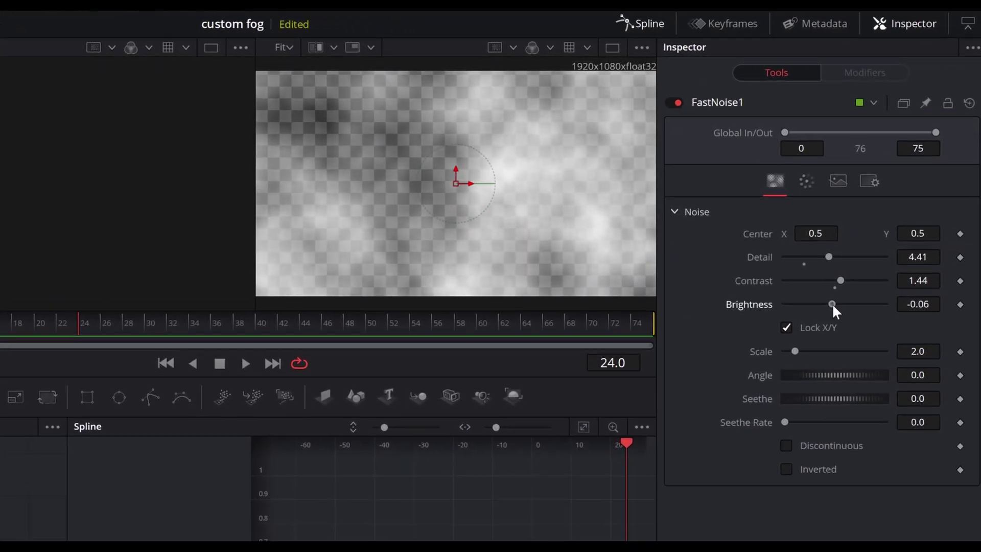
pyautogui.moveTo(832, 302); pyautogui.dragTo(832, 303)
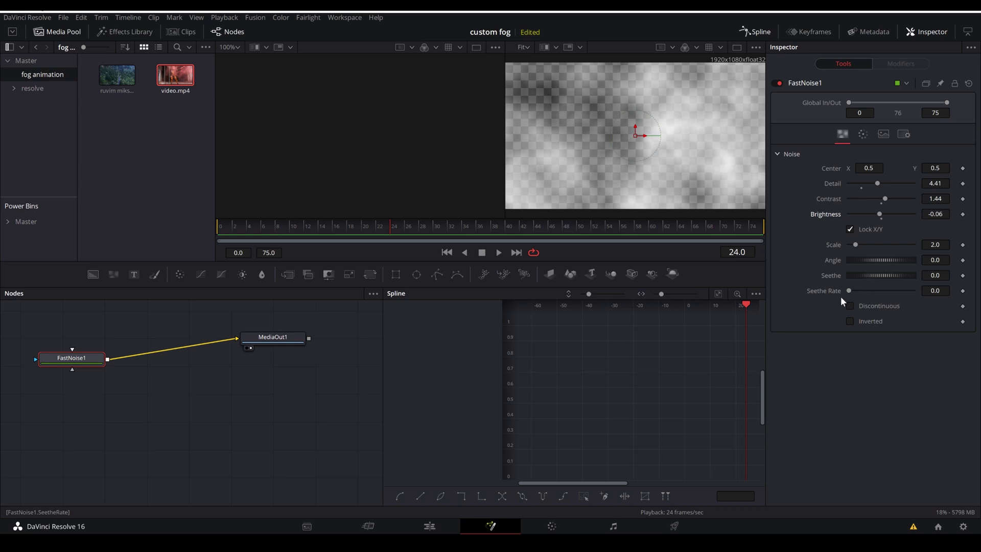
# Try several Seethe Rates while previewing, settle on 0.032, and go back to Edit.
pyautogui.moveTo(846, 291); pyautogui.dragTo(850, 290)
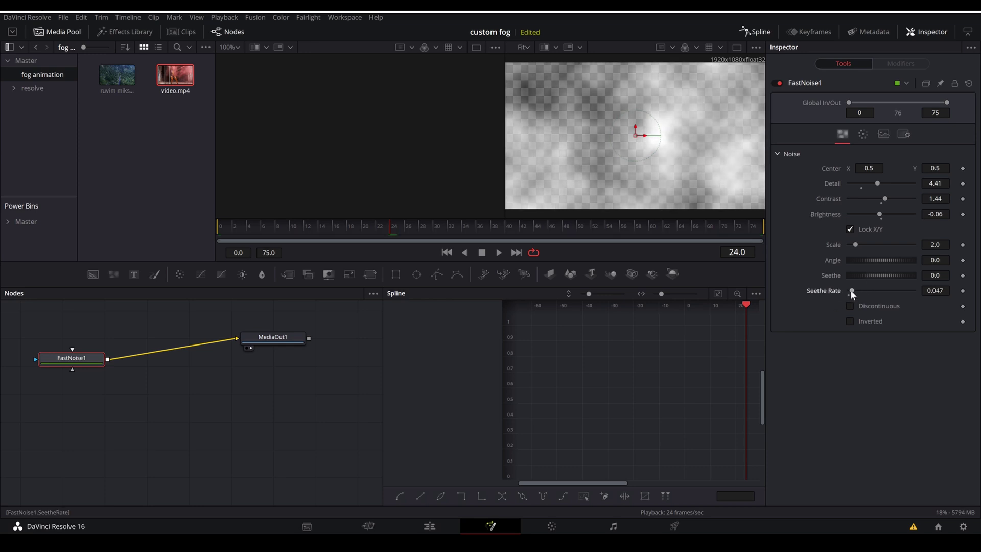
pyautogui.press('space')
pyautogui.moveTo(850, 289); pyautogui.dragTo(831, 294)
pyautogui.press('space')
pyautogui.press('space')
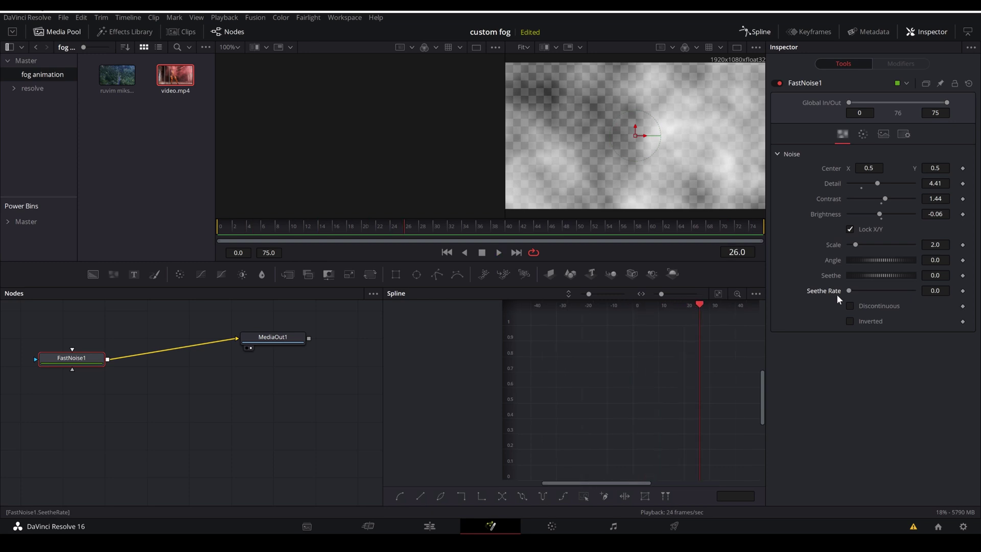
pyautogui.moveTo(848, 290); pyautogui.dragTo(850, 290)
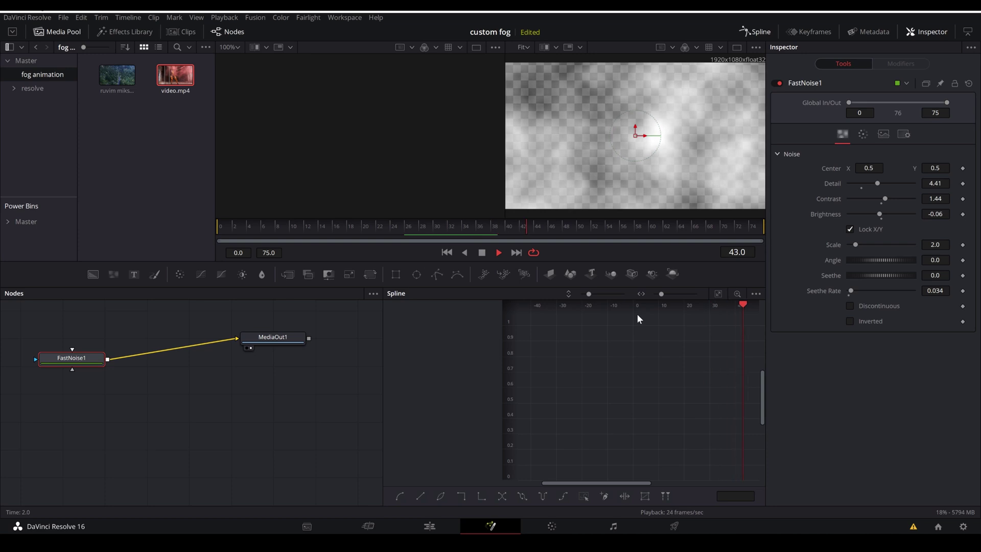
pyautogui.moveTo(850, 290); pyautogui.dragTo(852, 290)
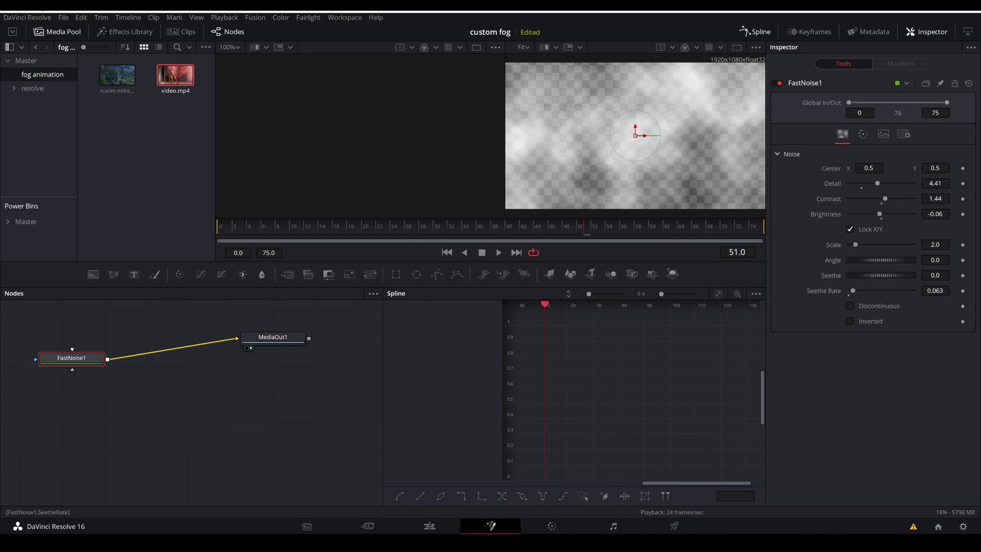
pyautogui.press('space')
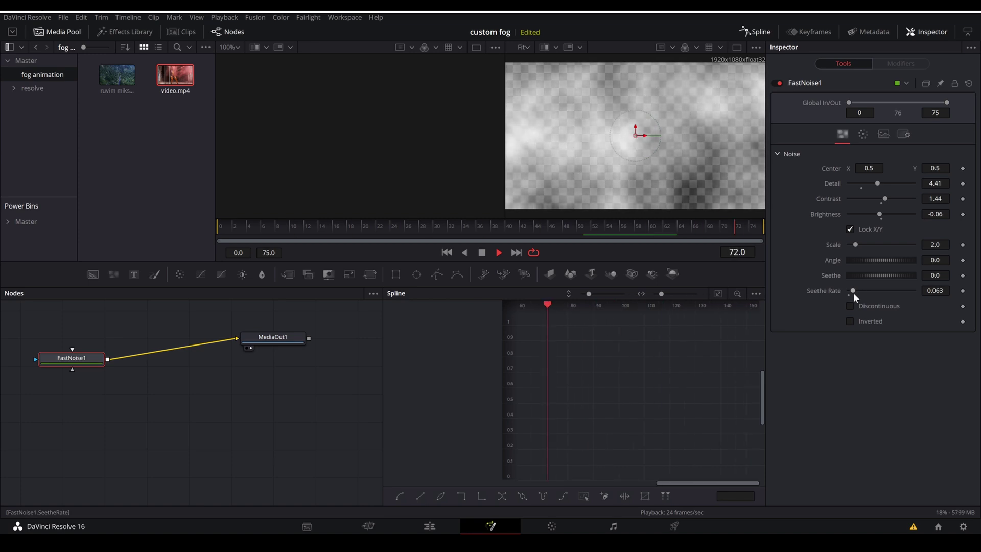
pyautogui.press('space')
pyautogui.moveTo(853, 291); pyautogui.dragTo(851, 291)
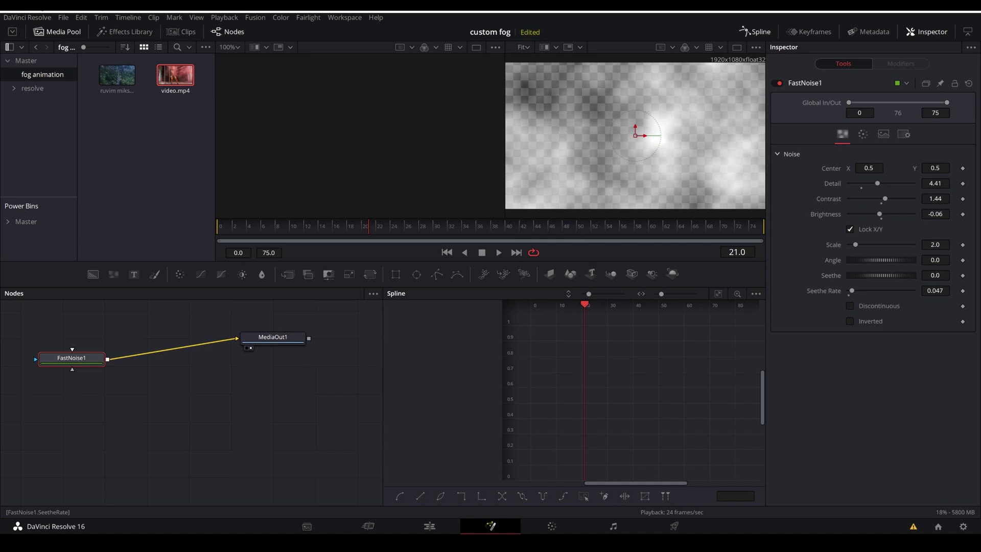
pyautogui.press('space')
pyautogui.press('space')
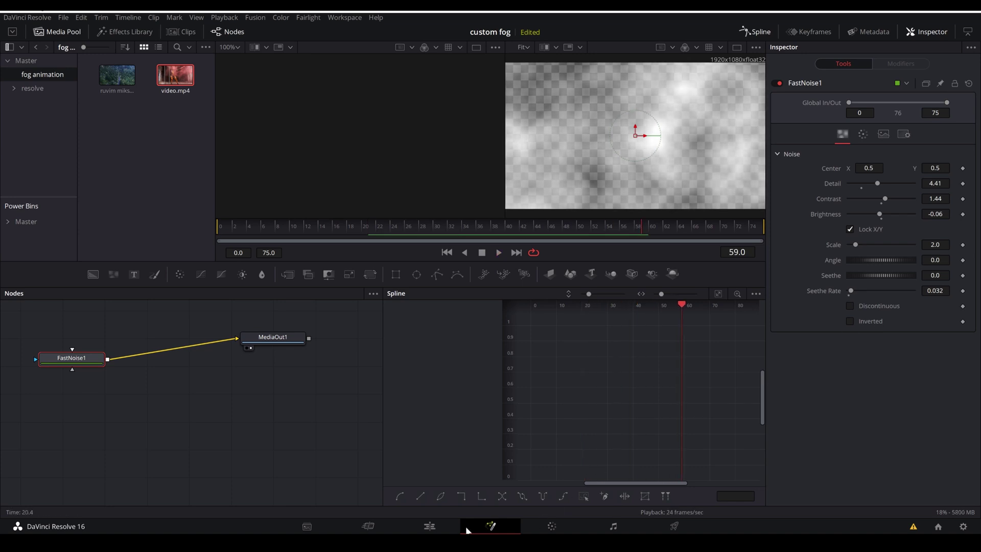
pyautogui.click(437, 524)
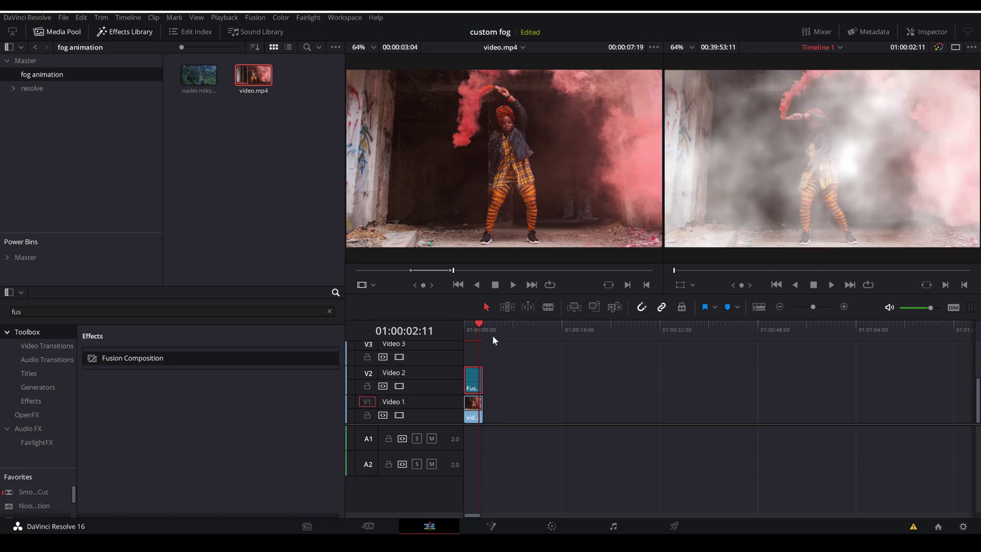
# Replay the edit, then lower the fog composite to Position Y -263 in the Inspector.
pyautogui.moveTo(480, 324); pyautogui.dragTo(461, 324)
pyautogui.press('space')
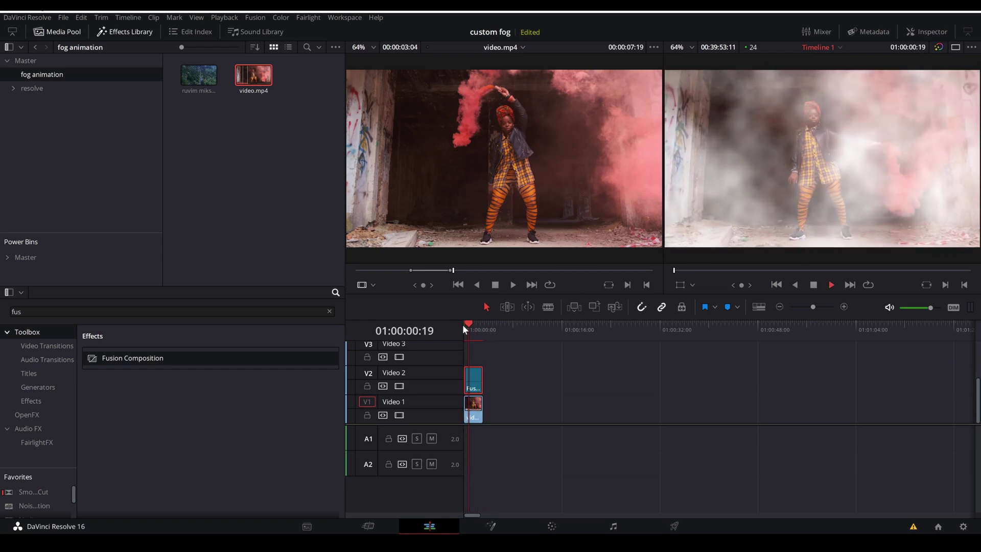
pyautogui.press('space')
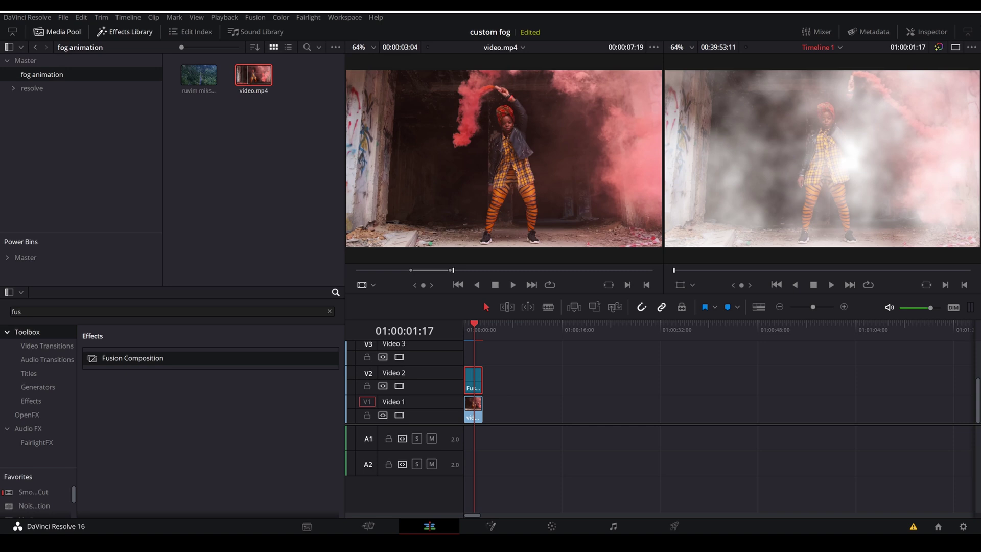
pyautogui.click(926, 31)
pyautogui.moveTo(922, 160); pyautogui.dragTo(923, 160)
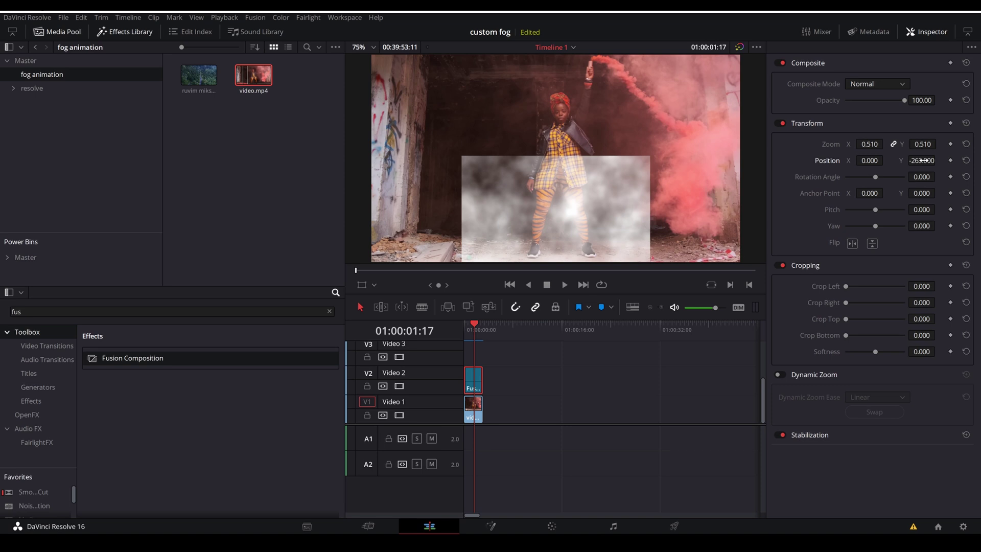
# Play the edit from the start repeatedly to check the lowered fog, then reopen it in Fusion.
pyautogui.press('space')
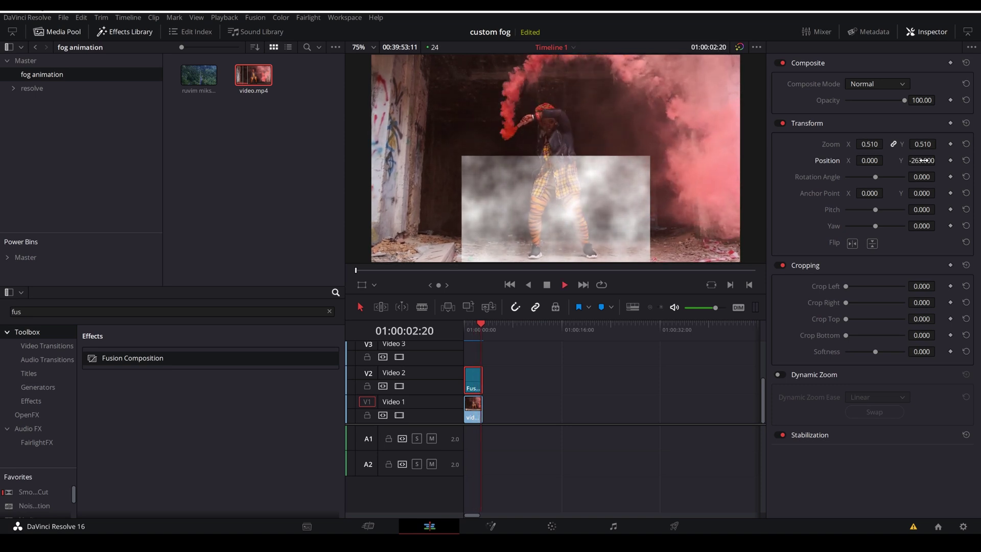
pyautogui.press('Home')
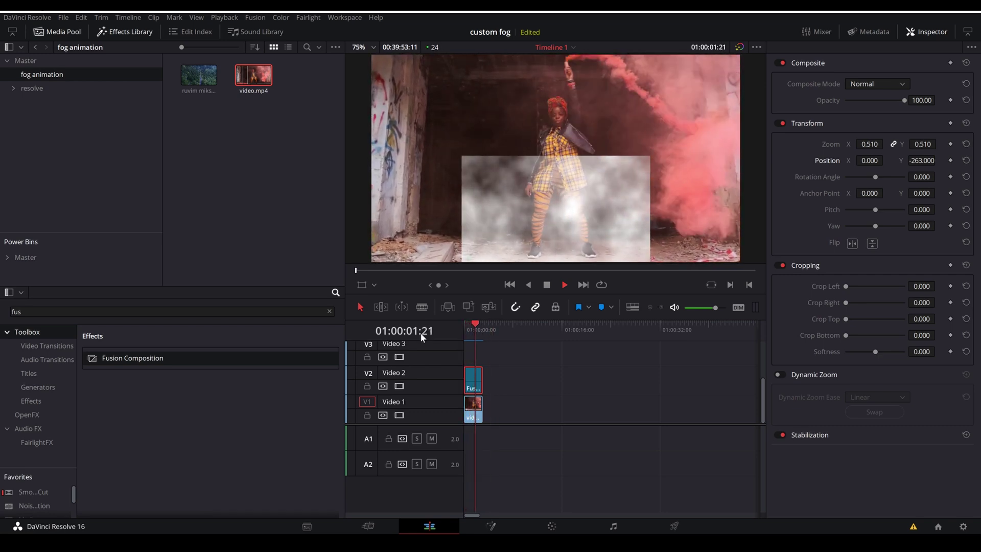
pyautogui.press('space')
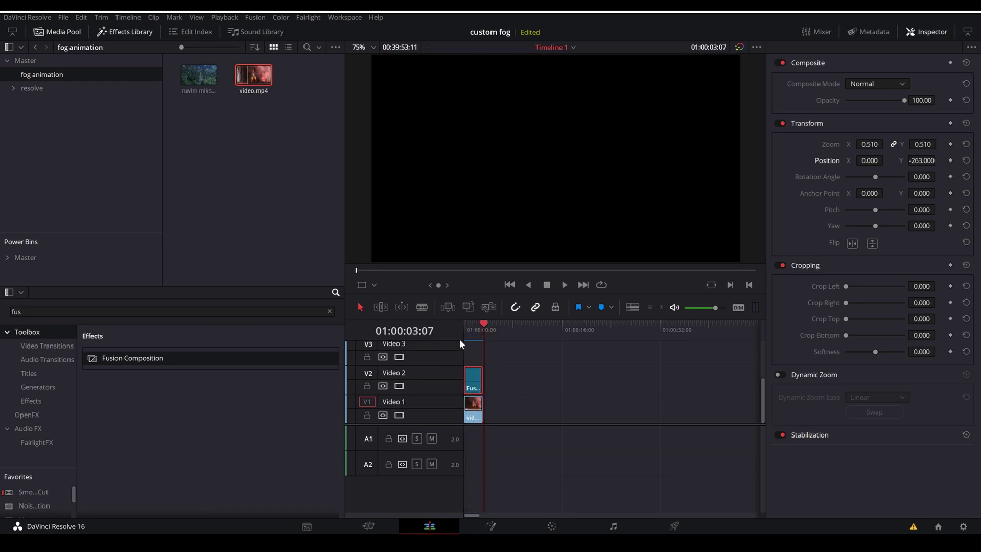
pyautogui.press('Home')
pyautogui.scroll(4, 510, 123)
pyautogui.press('space')
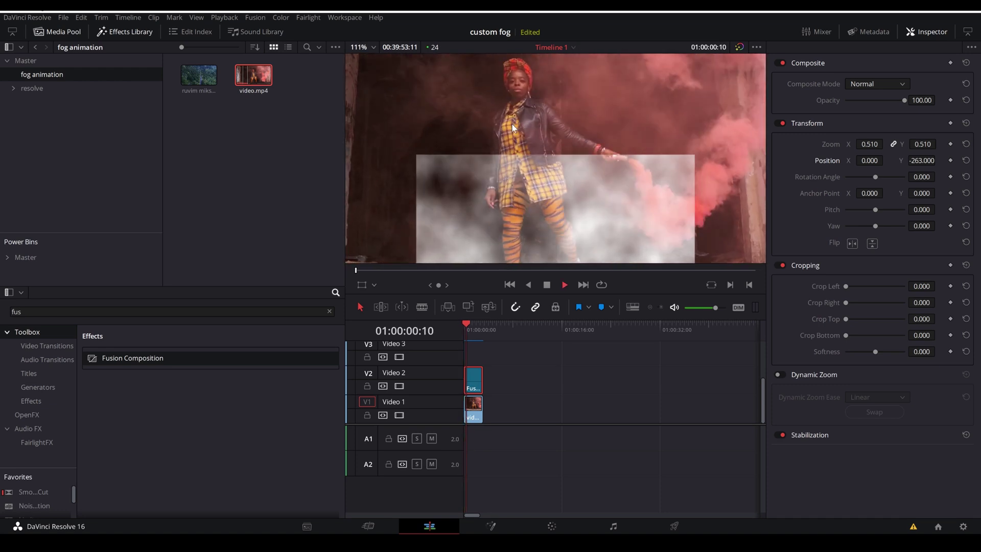
pyautogui.press('space')
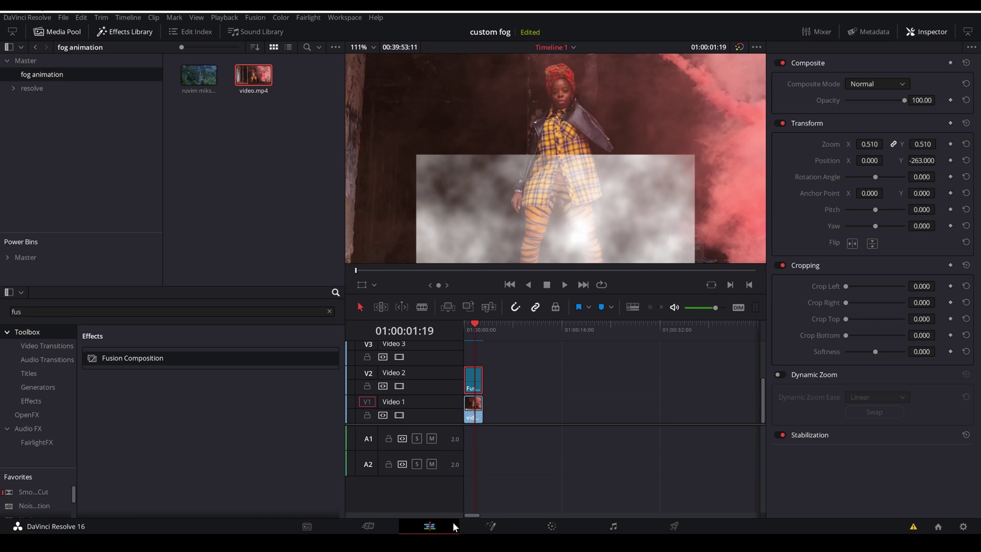
pyautogui.click(490, 526)
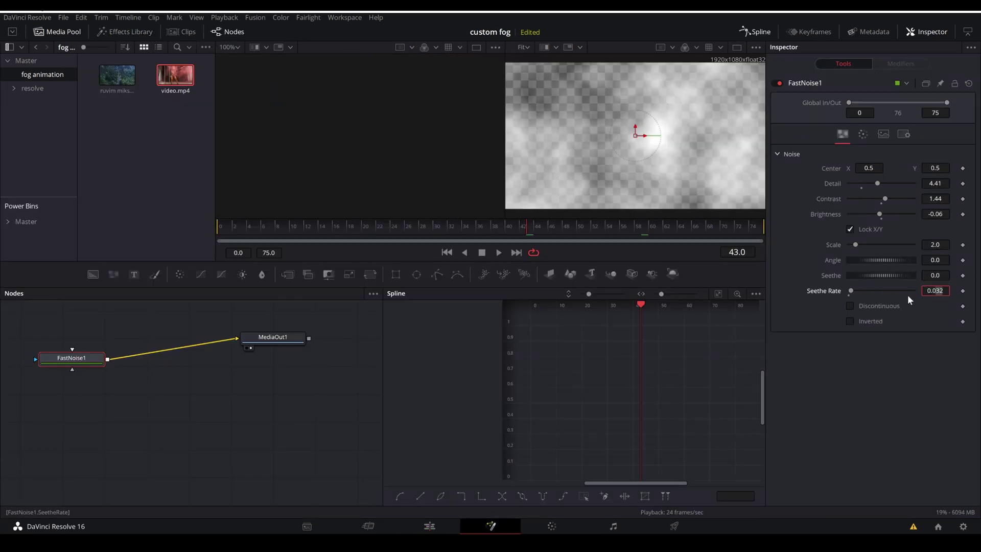
# Raise the FastNoise Seethe Rate to 0.079 and replay the edit from the start.
pyautogui.click(850, 291)
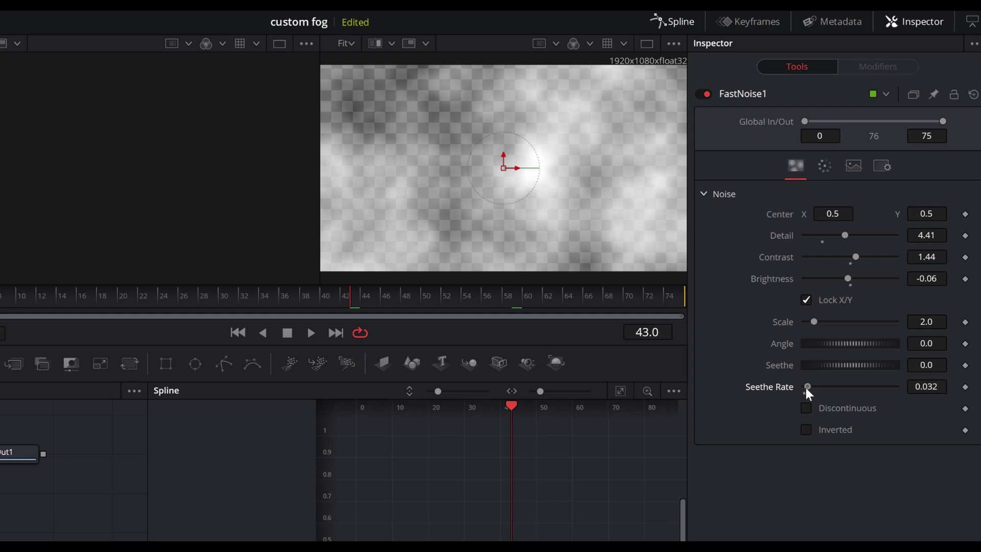
pyautogui.moveTo(805, 388); pyautogui.dragTo(810, 386)
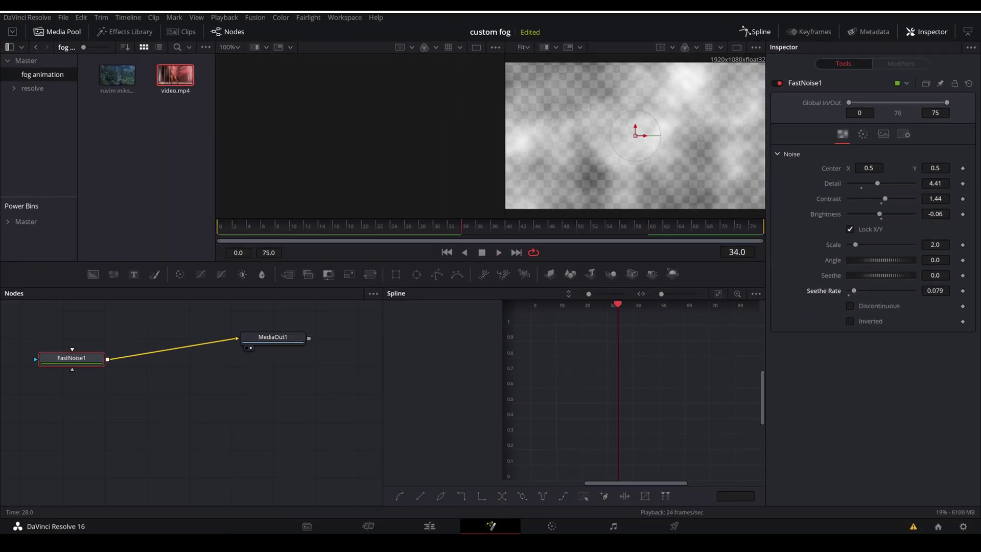
pyautogui.click(429, 526)
pyautogui.press('Home')
pyautogui.press('space')
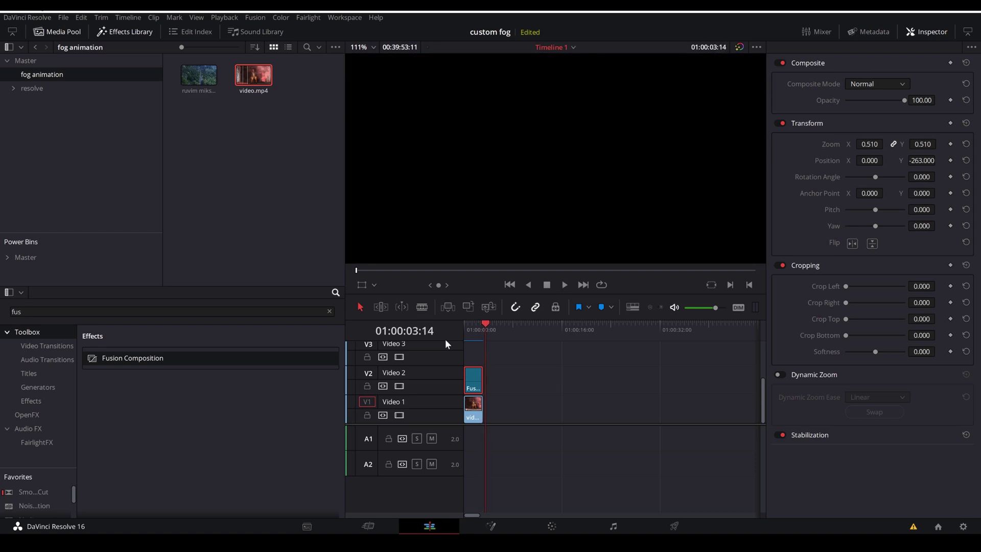
pyautogui.click(457, 327)
pyautogui.scroll(-3, 489, 168)
pyautogui.press('space')
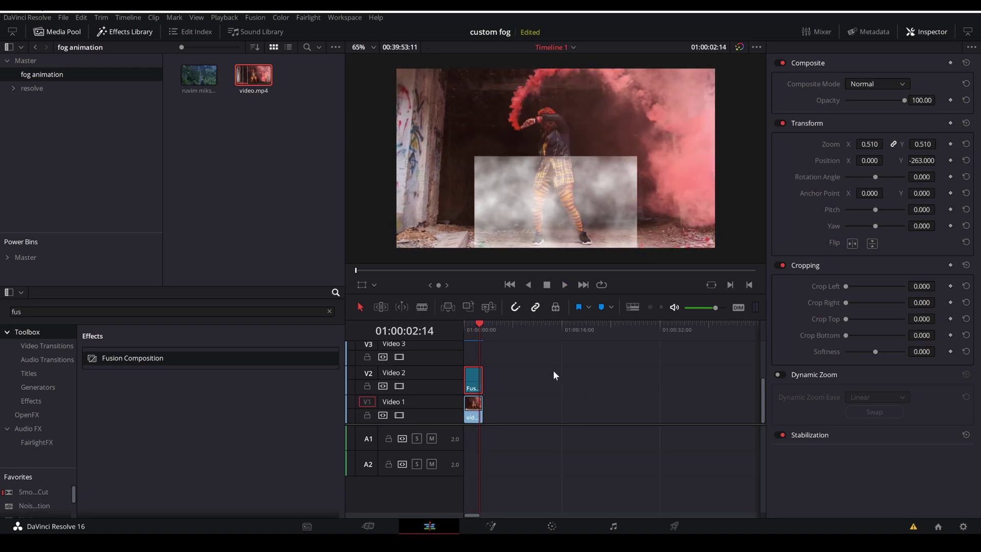
pyautogui.click(463, 329)
pyautogui.moveTo(475, 372)
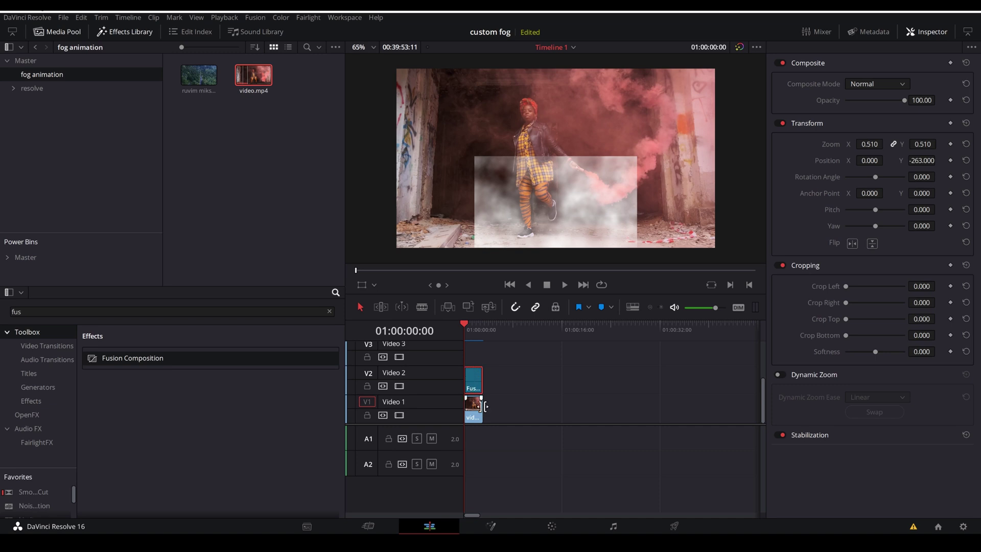
# Add a widened Rectangle mask to the fog with Soft Edge 0.0441 and Border Width 0.048.
pyautogui.click(490, 525)
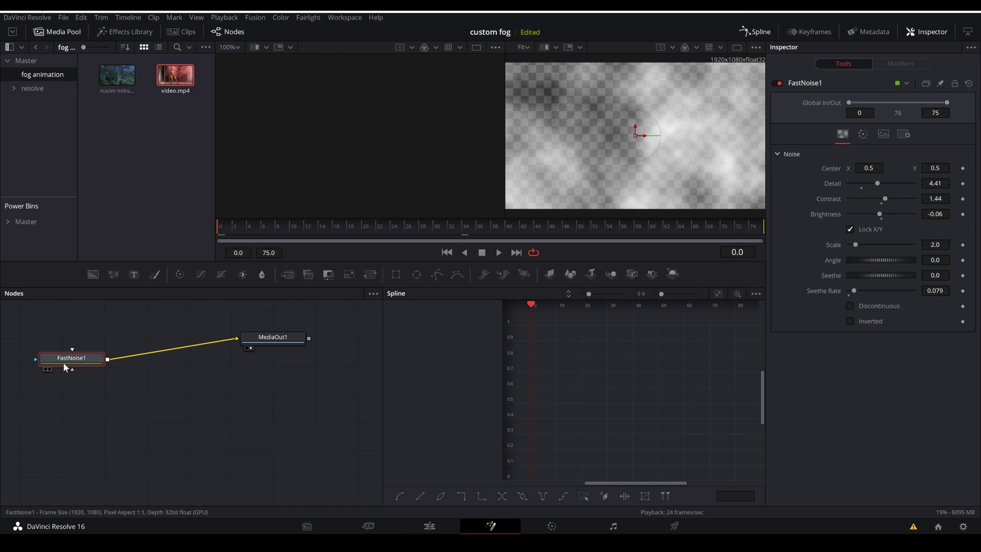
pyautogui.click(395, 273)
pyautogui.moveTo(568, 171); pyautogui.dragTo(492, 171)
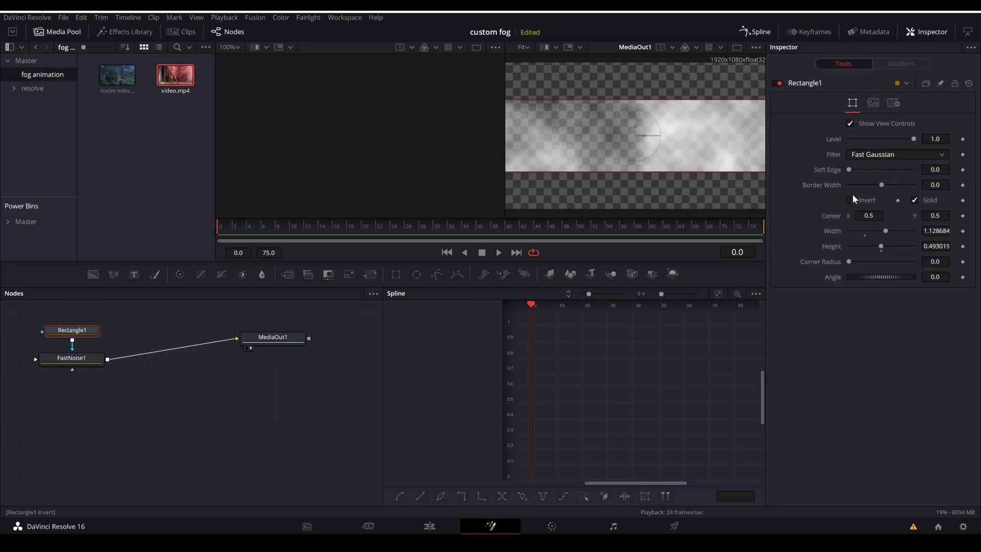
pyautogui.moveTo(849, 167); pyautogui.dragTo(865, 167)
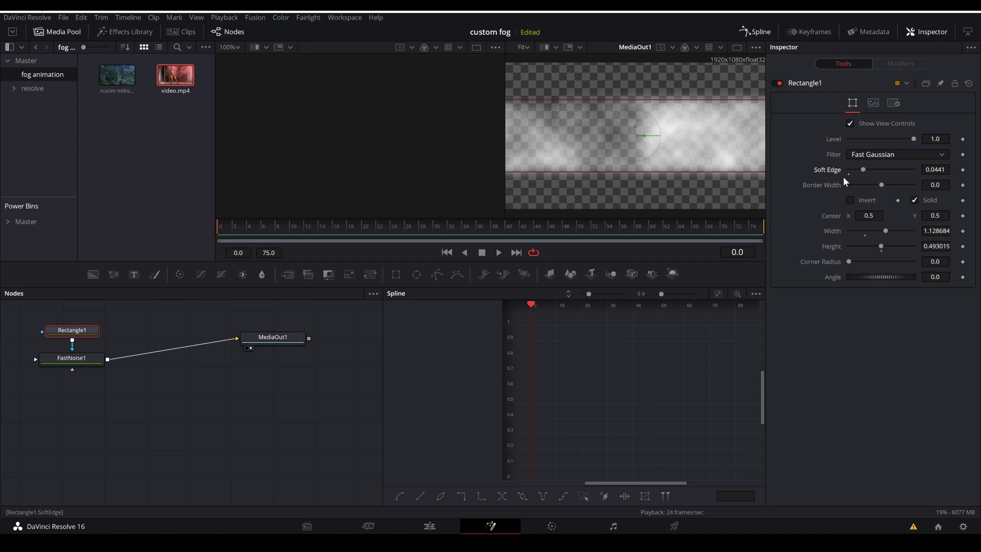
pyautogui.moveTo(881, 184); pyautogui.dragTo(885, 184)
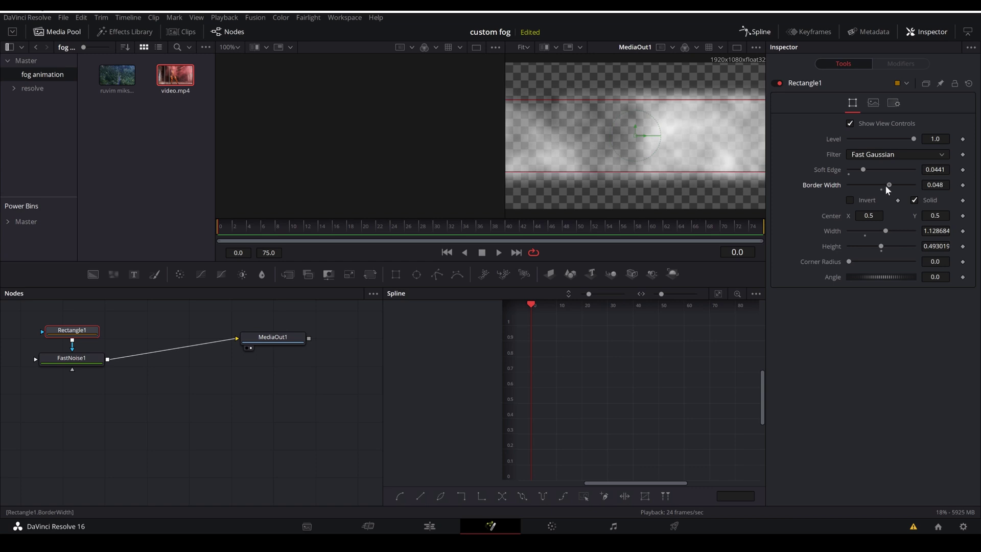
# Set the fog clip to Zoom 1.040, Position Y -480 and Rotation 3.4, previewing between changes.
pyautogui.click(434, 525)
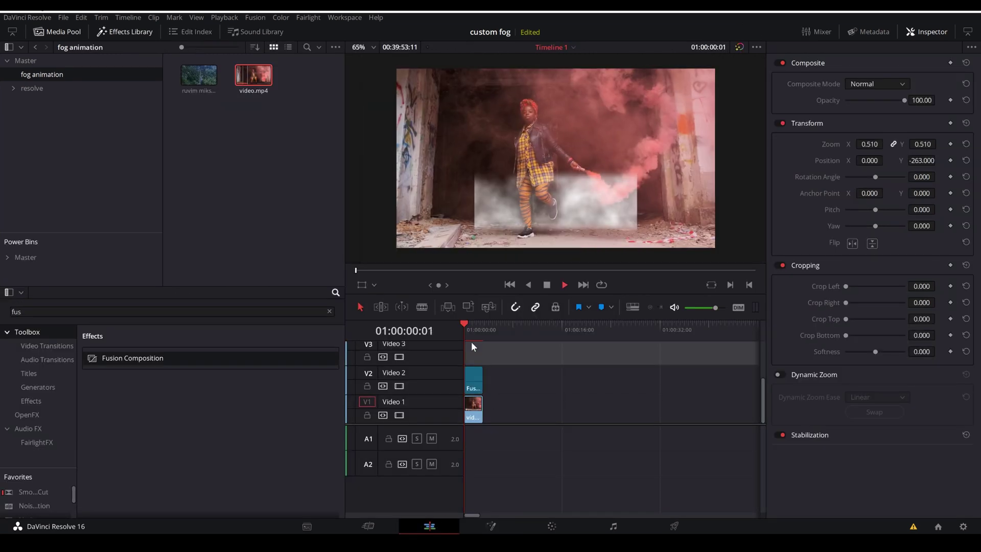
pyautogui.press('space')
pyautogui.moveTo(871, 144); pyautogui.dragTo(937, 176)
pyautogui.press('space')
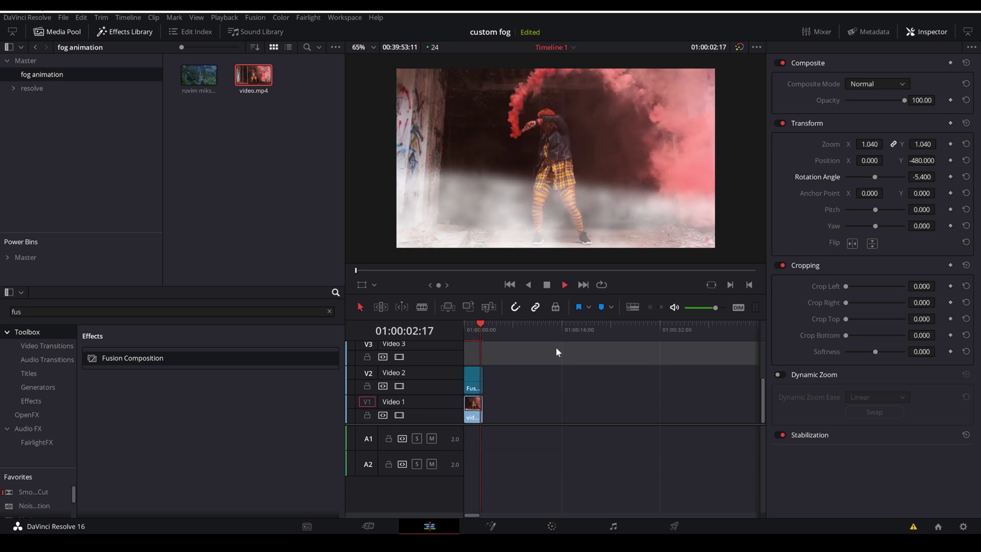
pyautogui.press('Home')
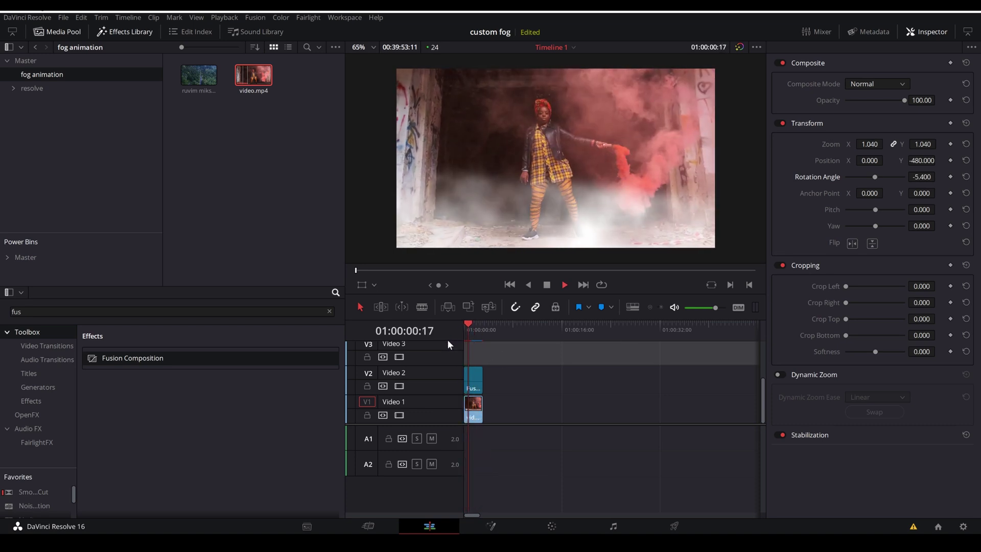
pyautogui.press('space')
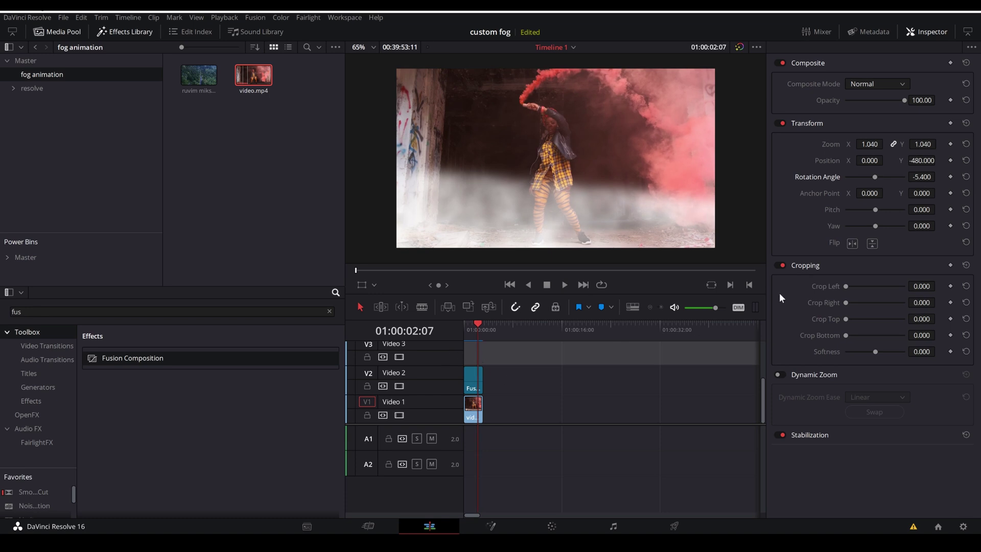
pyautogui.press('space')
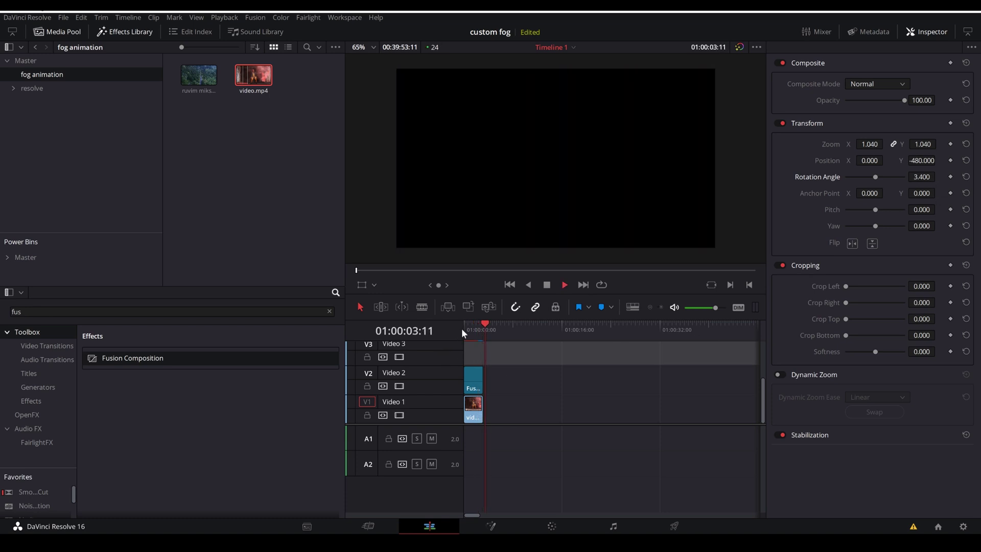
pyautogui.click(467, 327)
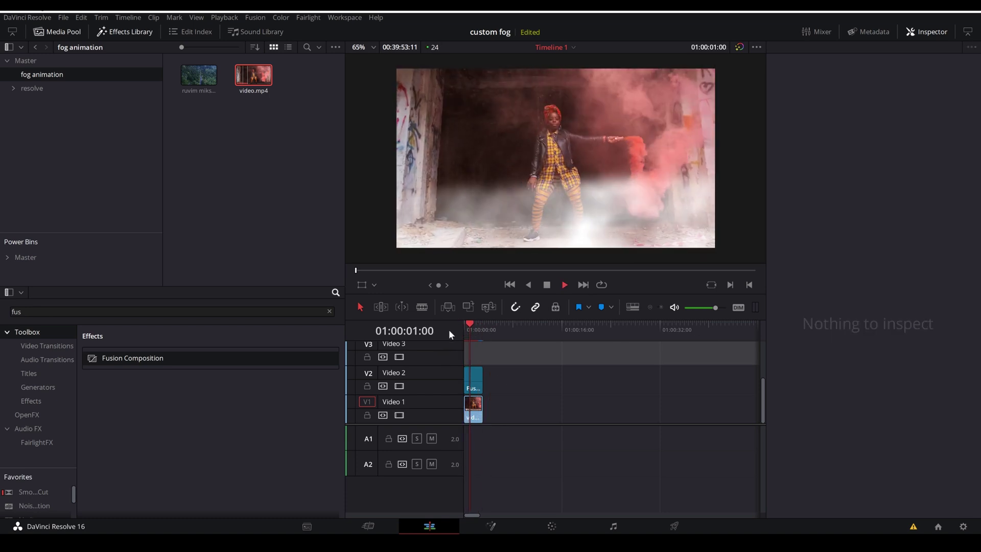
pyautogui.press('space')
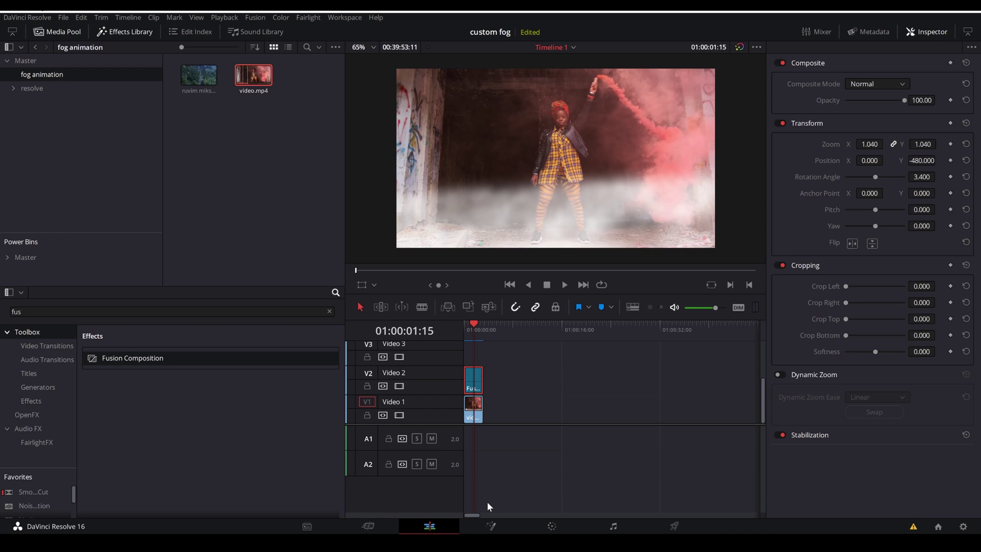
# Reopen the fog in Fusion and show FastNoise1's Color tab with black and white colours.
pyautogui.click(497, 522)
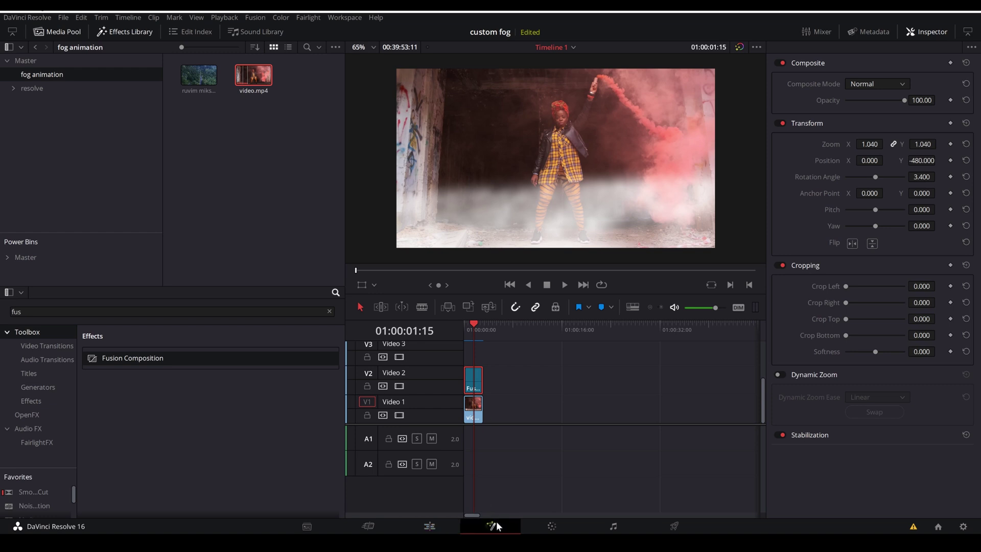
pyautogui.click(430, 526)
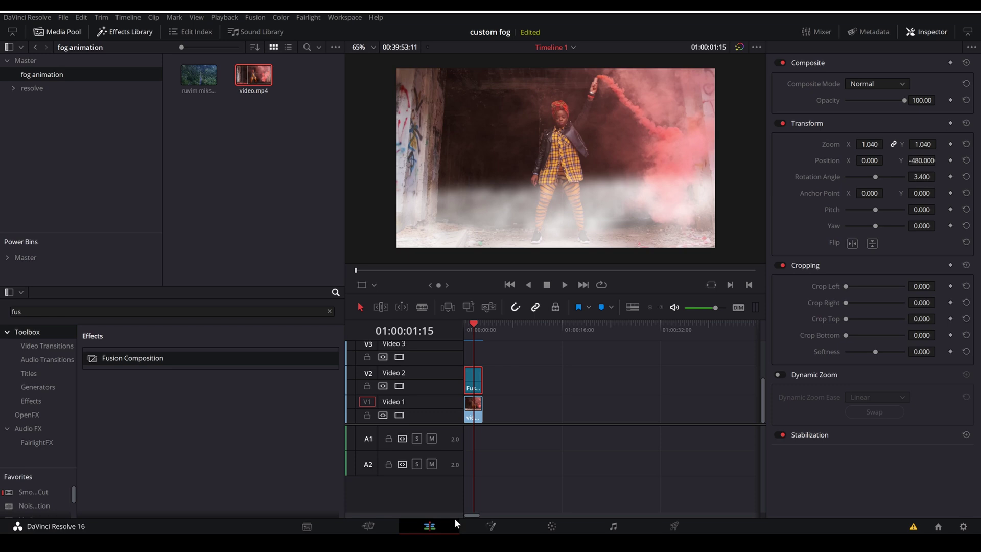
pyautogui.click(484, 520)
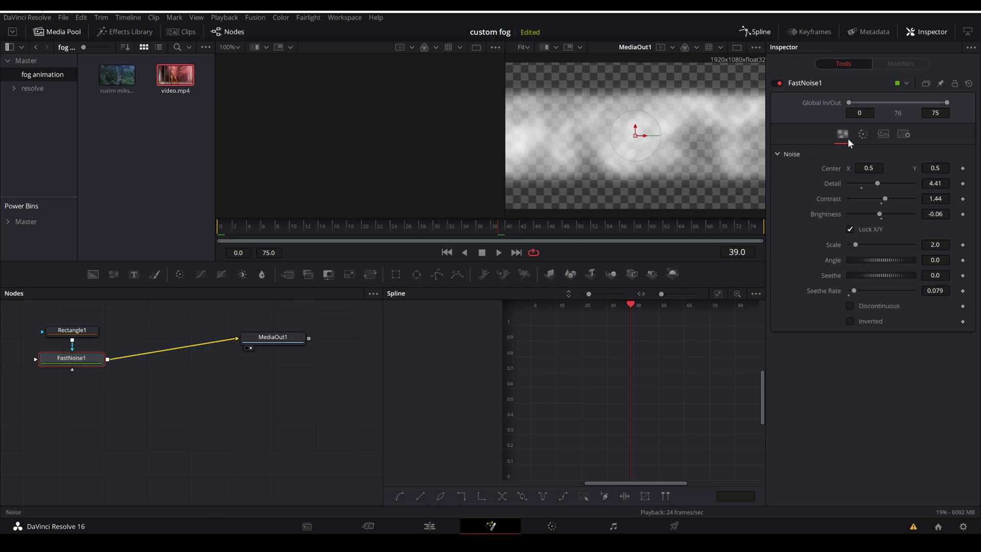
pyautogui.click(862, 134)
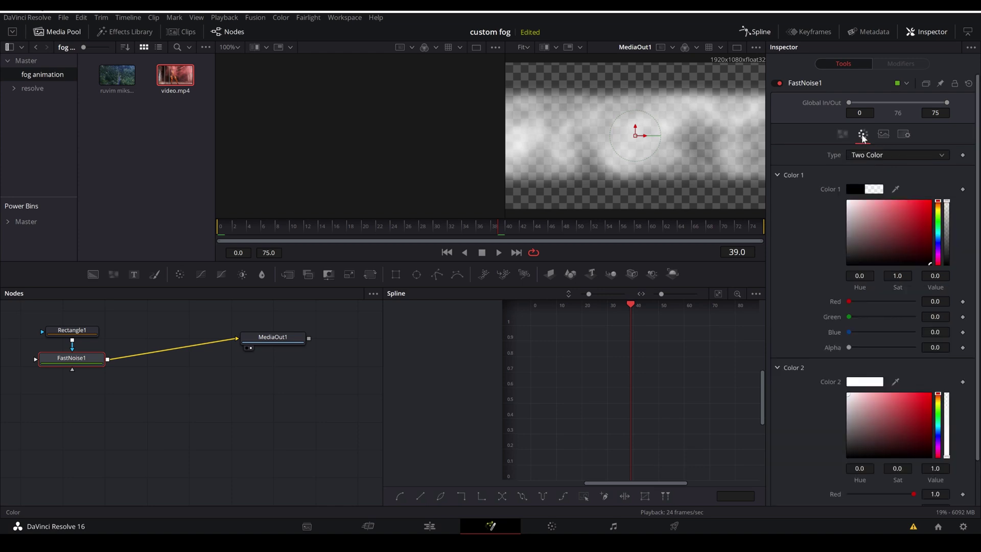
# Make the fog's Color 1 red, then add video.mp4 as a MediaIn1 node and view it.
pyautogui.click(917, 215)
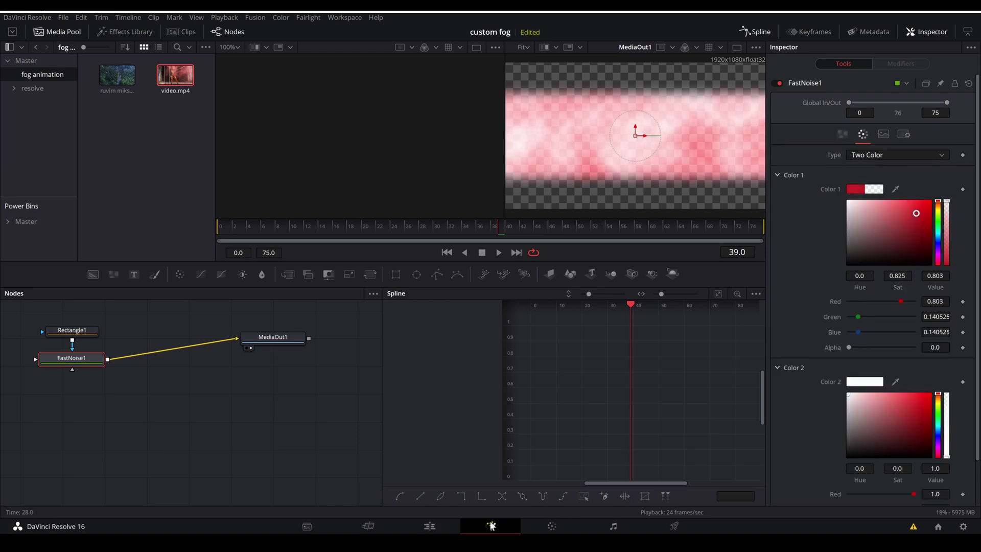
pyautogui.click(430, 525)
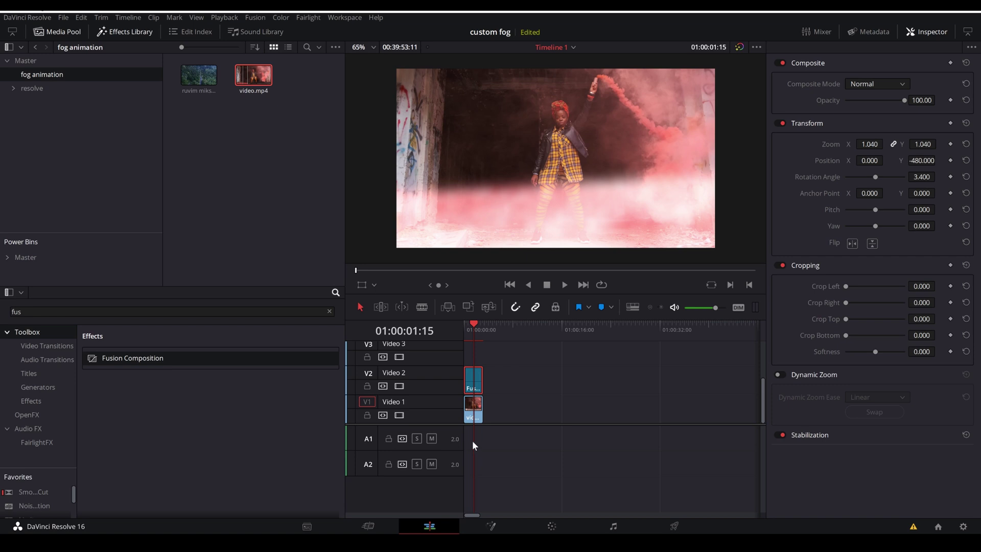
pyautogui.click(492, 525)
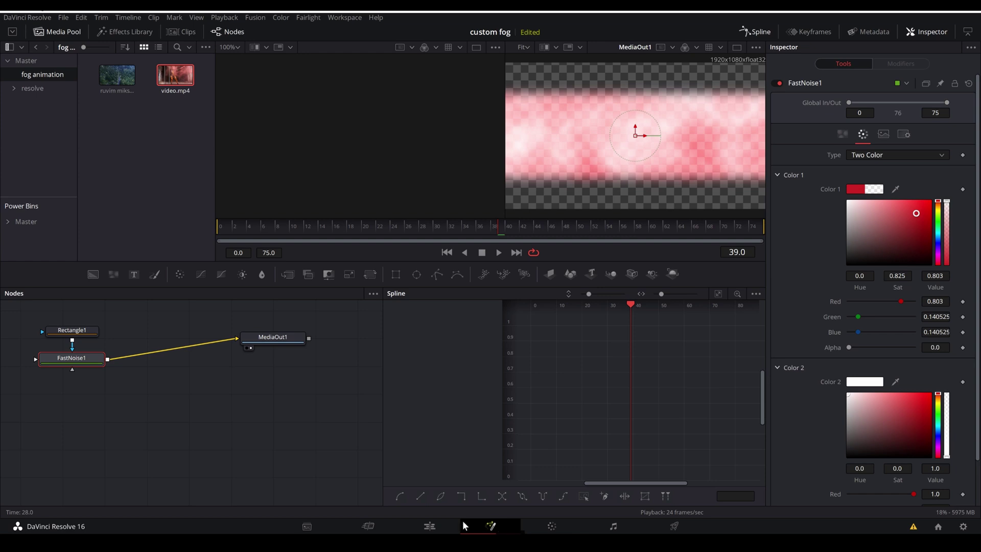
pyautogui.click(445, 526)
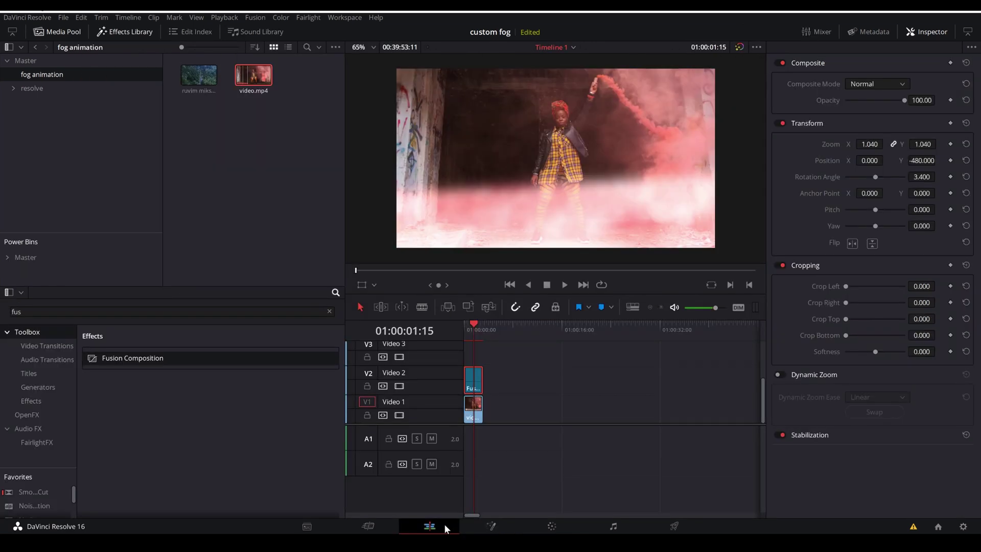
pyautogui.click(494, 528)
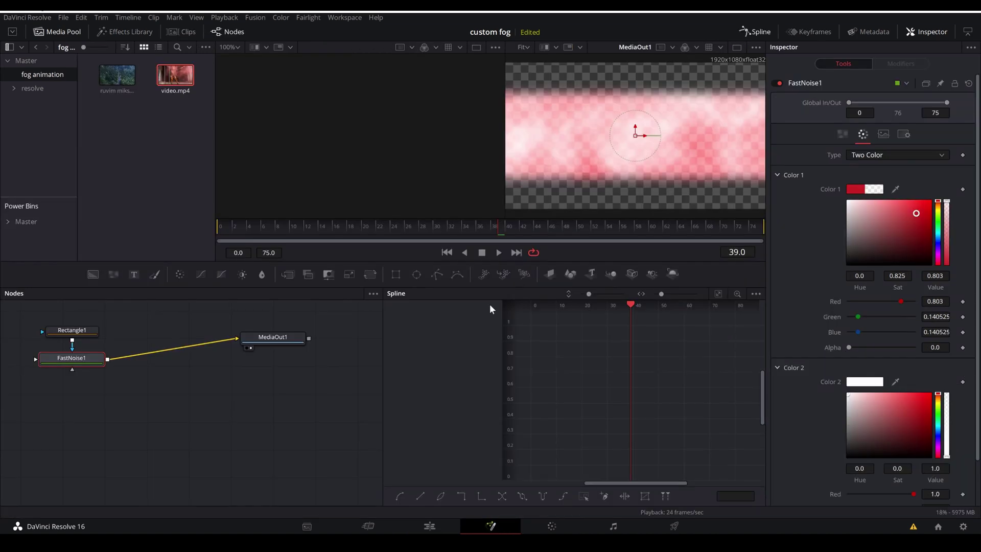
pyautogui.moveTo(186, 79); pyautogui.dragTo(207, 408)
pyautogui.press('1')
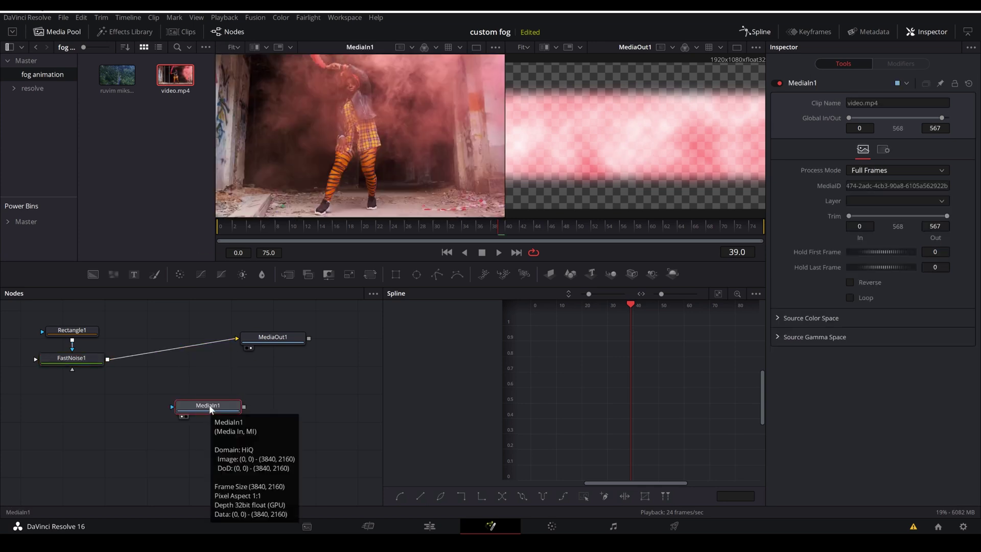
# In FastNoise1, turn Color 2 red, darken Color 1, and scrub to later frames.
pyautogui.click(77, 355)
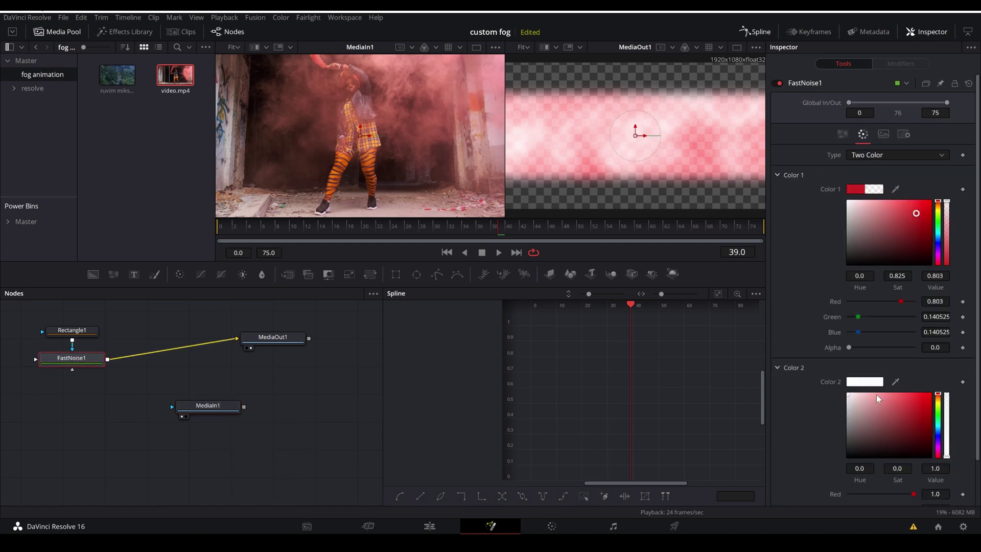
pyautogui.click(927, 416)
pyautogui.moveTo(875, 444); pyautogui.dragTo(846, 414)
pyautogui.moveTo(859, 229); pyautogui.dragTo(925, 237)
pyautogui.moveTo(297, 232); pyautogui.dragTo(574, 215)
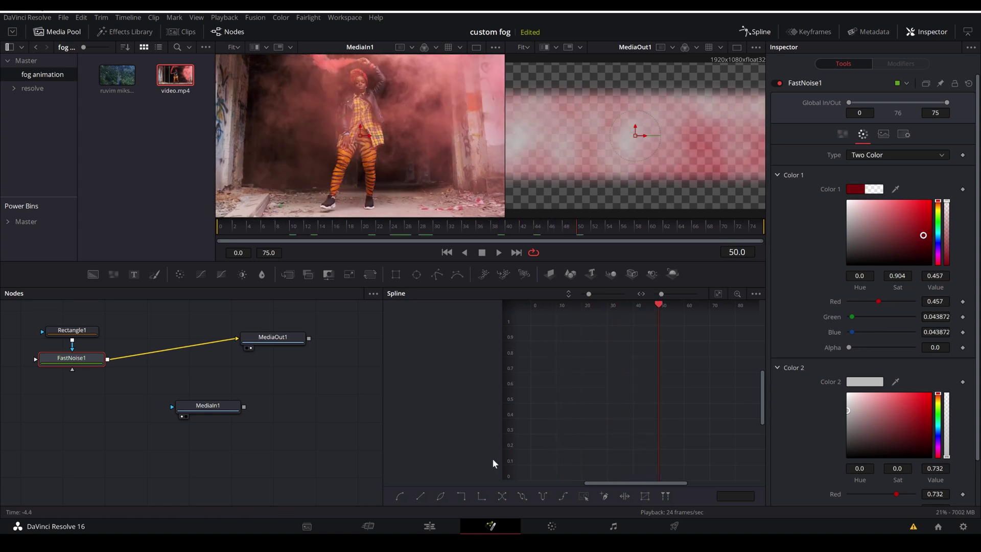
# Preview the fog playback on the Edit timeline and at frame 52 in Fusion.
pyautogui.click(439, 526)
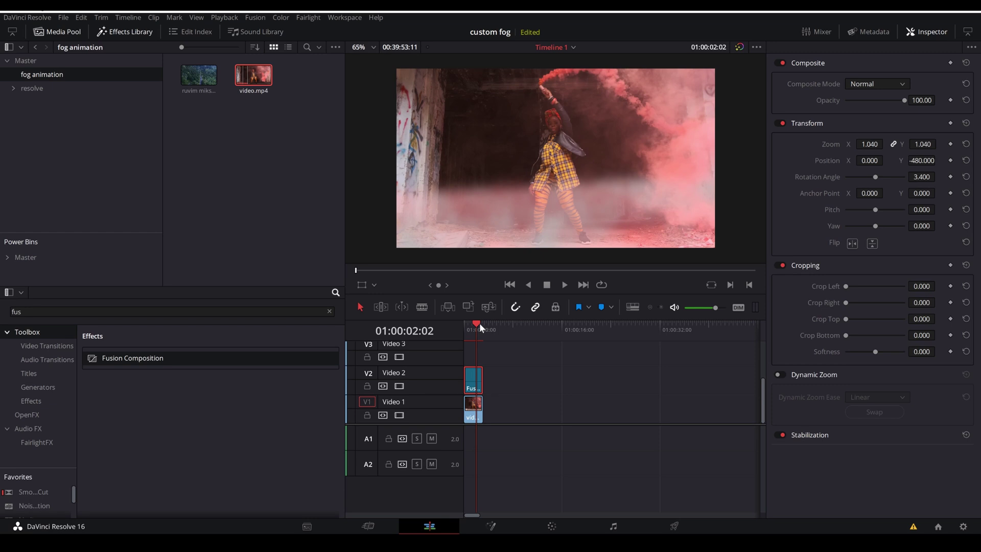
pyautogui.moveTo(479, 327); pyautogui.dragTo(466, 331)
pyautogui.press('space')
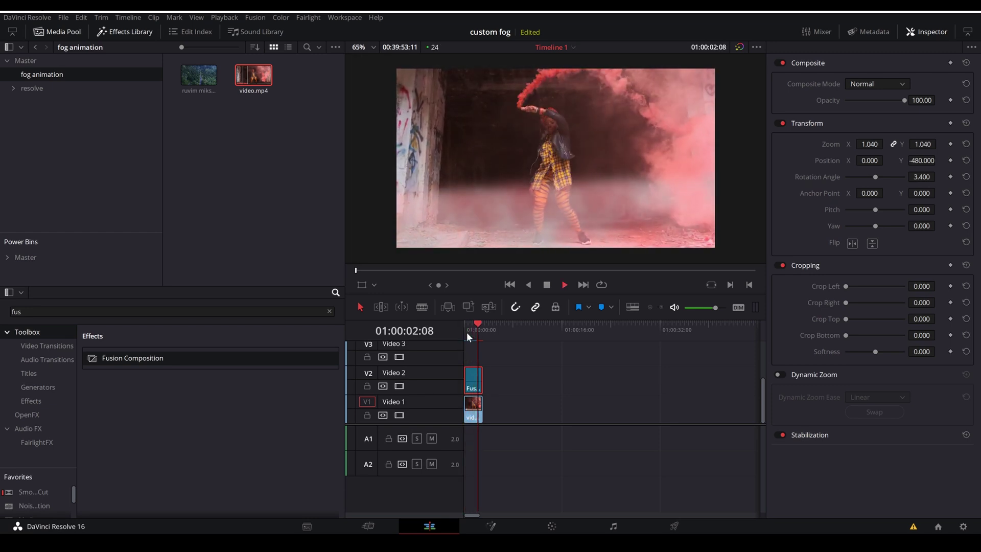
pyautogui.click(466, 336)
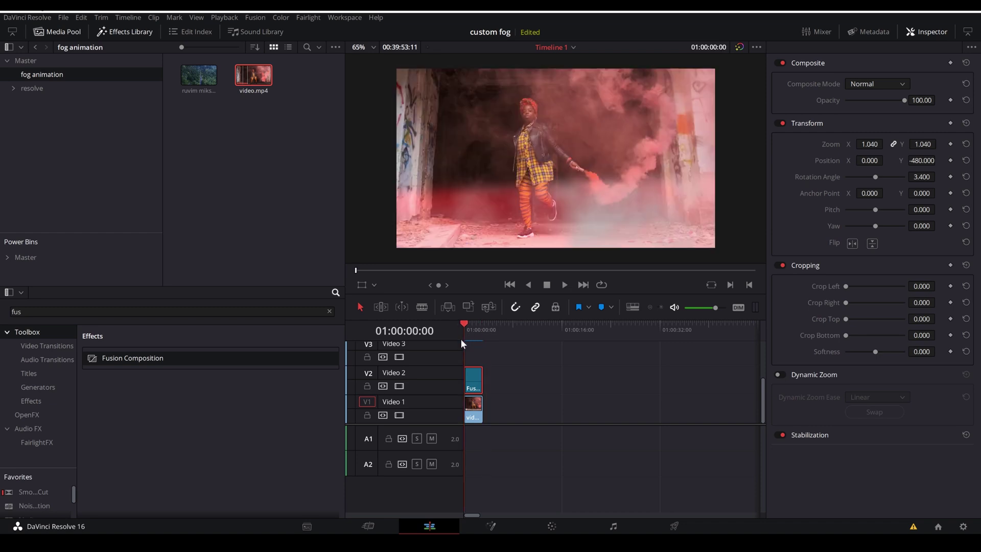
pyautogui.press('space')
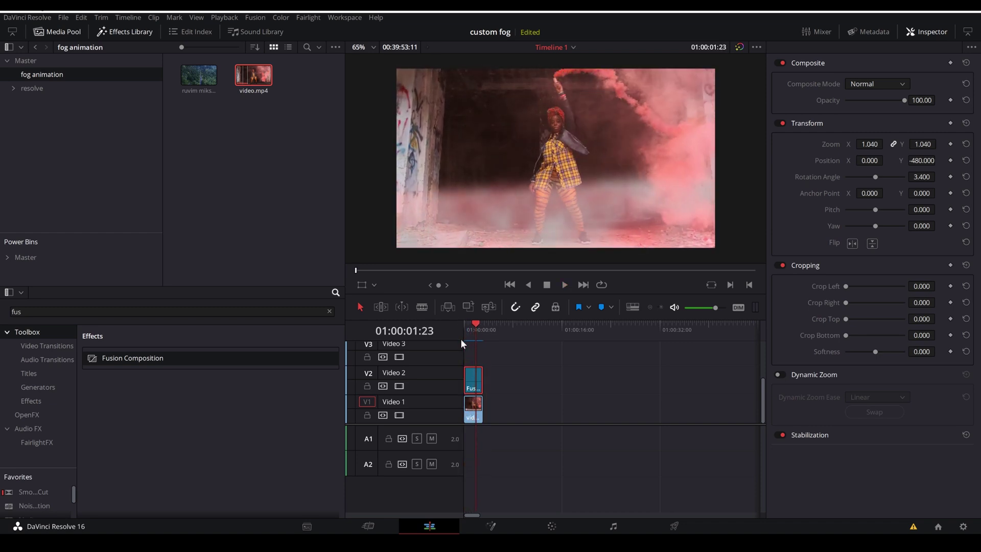
pyautogui.click(491, 526)
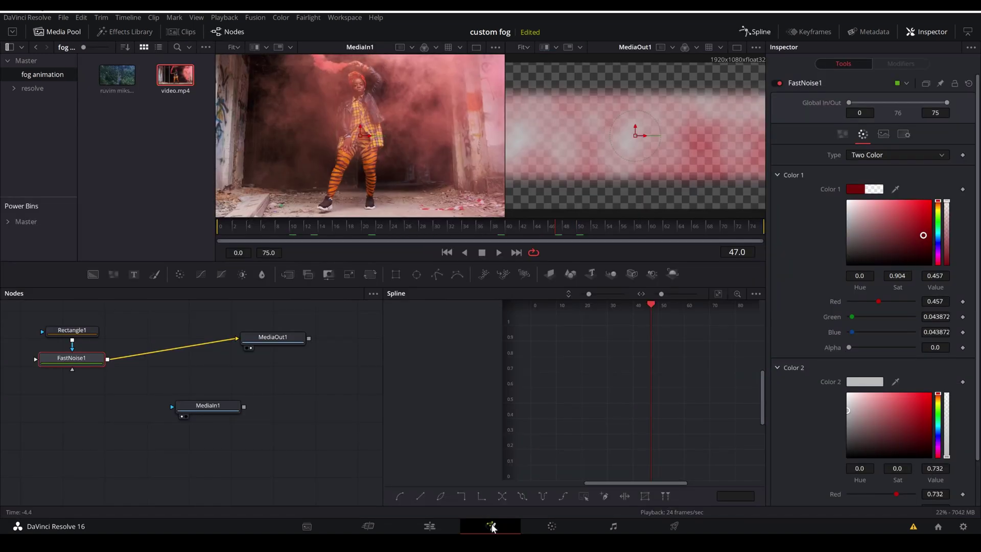
pyautogui.moveTo(314, 226); pyautogui.dragTo(593, 237)
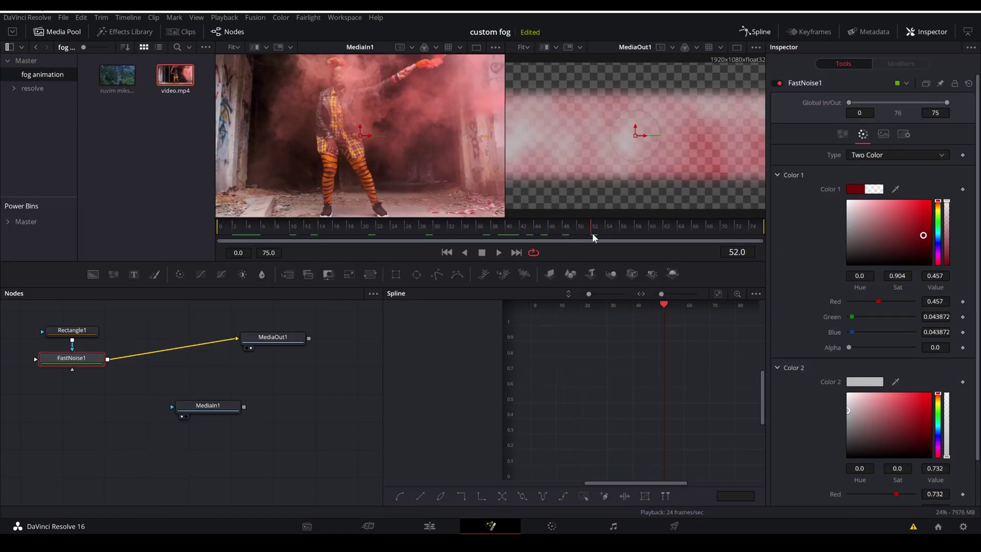
pyautogui.press('space')
pyautogui.hotkey('shift', '4')
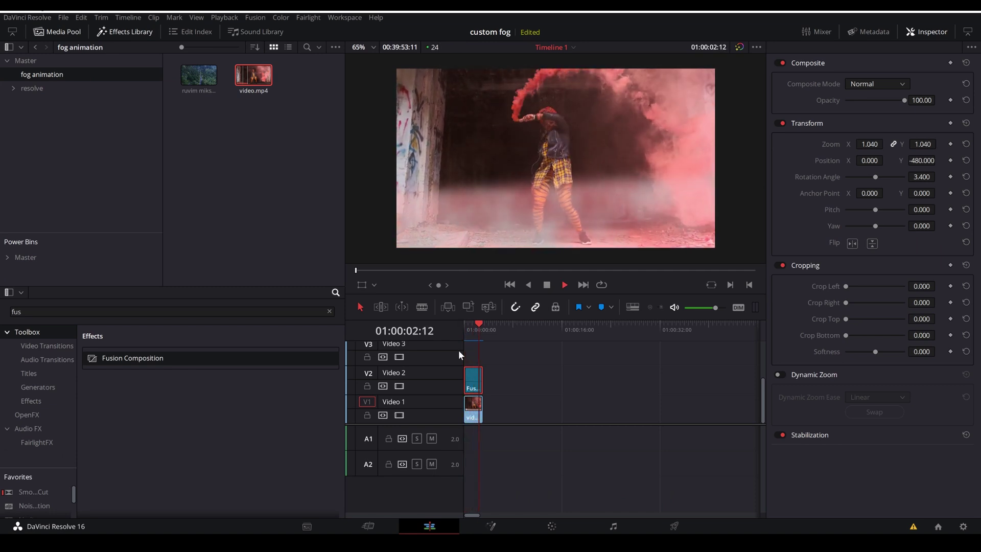
# Brighten Color 1 to a medium red (0.685, 0.116, 0.116) and view the Edit page composite.
pyautogui.click(490, 526)
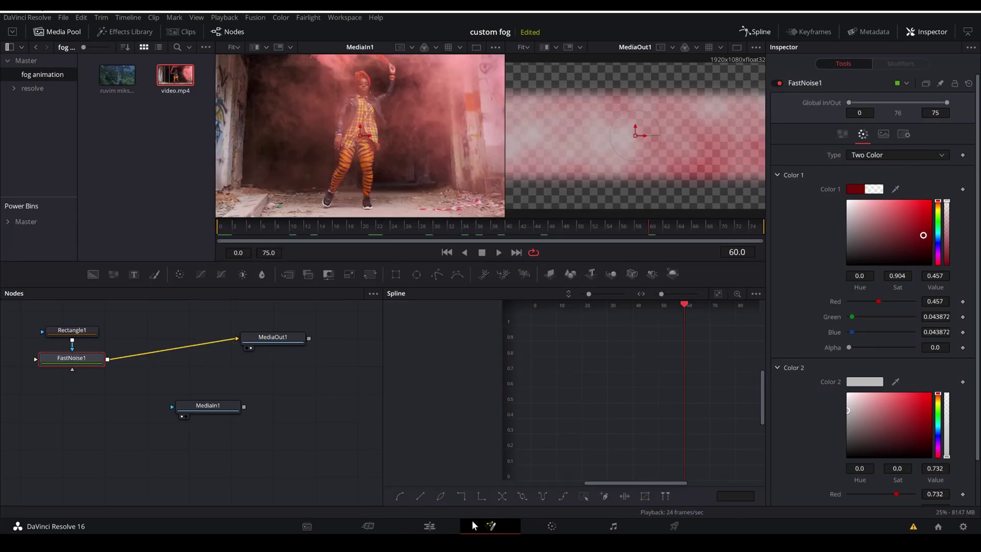
pyautogui.moveTo(894, 237)
pyautogui.mouseDown()
pyautogui.moveTo(925, 229)
pyautogui.moveTo(916, 220)
pyautogui.mouseUp()
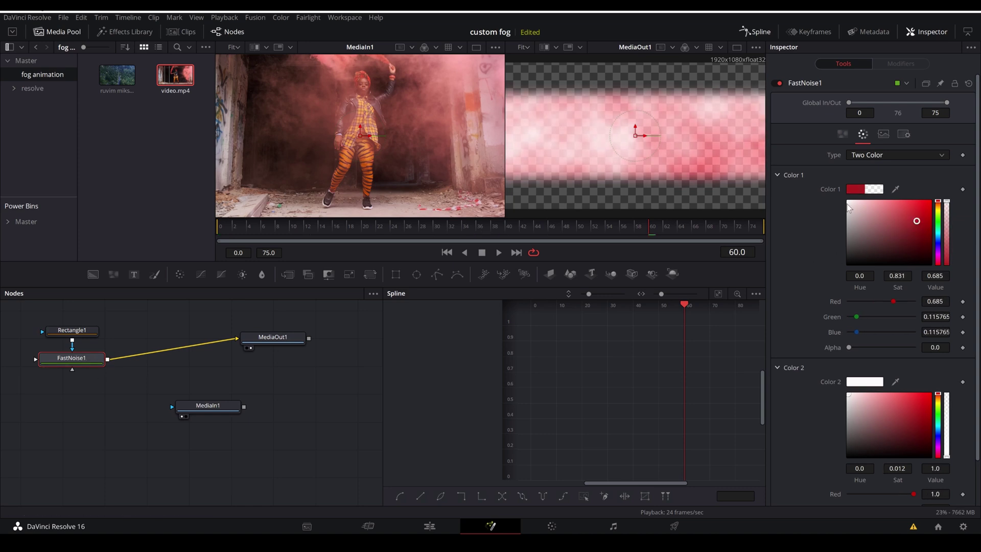
pyautogui.click(429, 526)
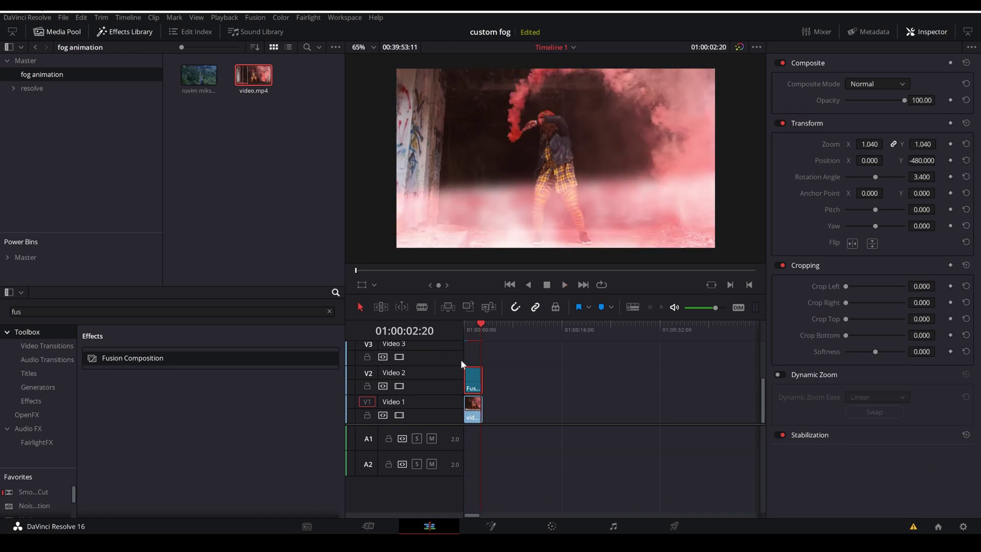
# Change the fog clip's Composite Mode from Normal to Screen and play back the blend.
pyautogui.click(860, 84)
pyautogui.click(860, 84)
pyautogui.click(860, 84)
pyautogui.click(860, 84)
pyautogui.scroll(-1, 860, 85)
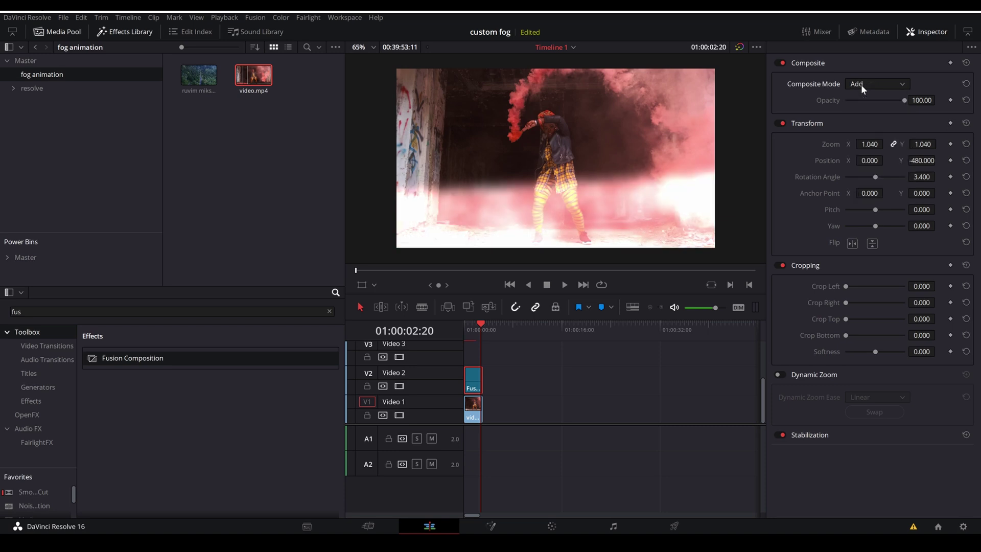
pyautogui.scroll(-4, 860, 84)
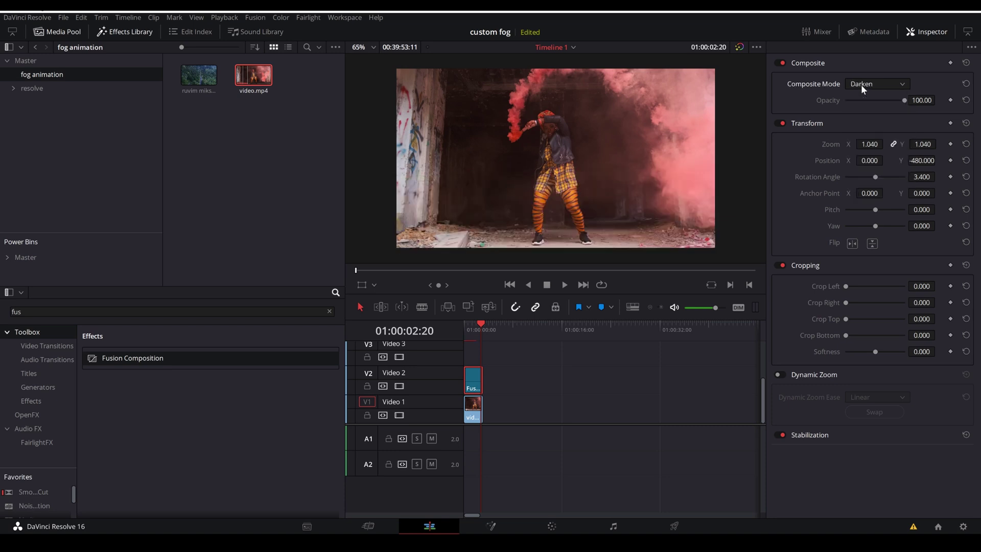
pyautogui.scroll(-2, 860, 84)
pyautogui.scroll(-4, 860, 84)
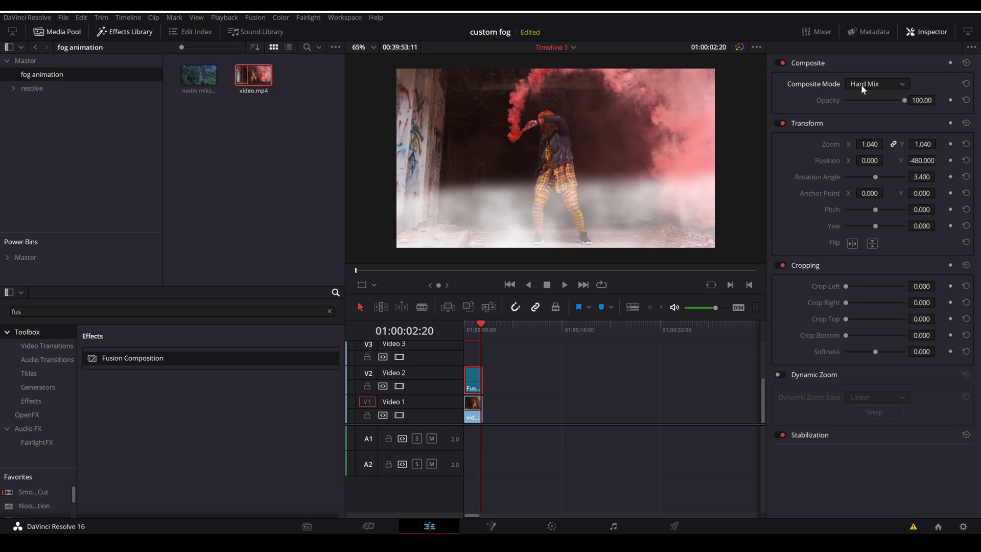
pyautogui.scroll(-6, 860, 84)
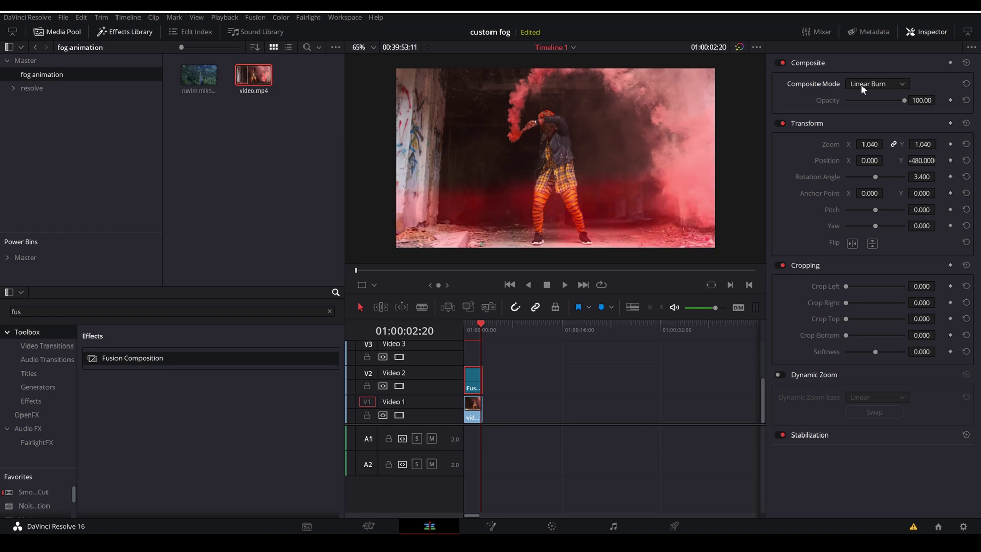
pyautogui.scroll(-3, 860, 84)
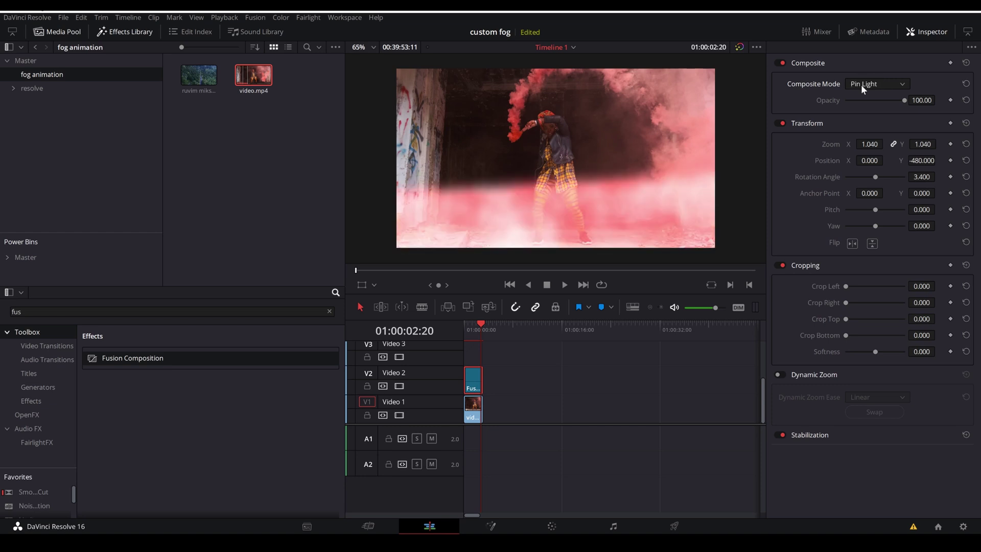
pyautogui.scroll(-3, 860, 85)
pyautogui.press('space')
# Stop playback and set FastNoise1's Color 2 to black in Fusion.
pyautogui.click(464, 324)
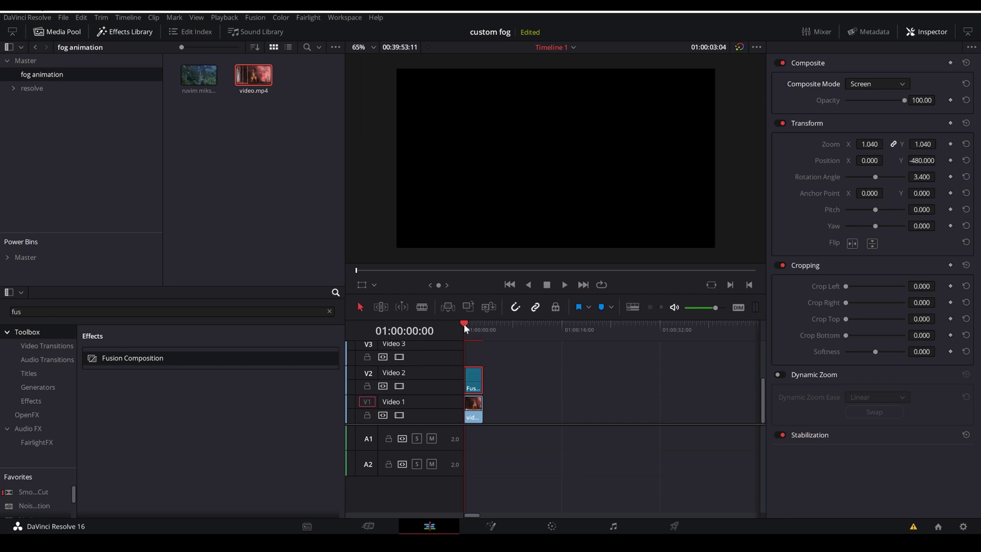
pyautogui.press('space')
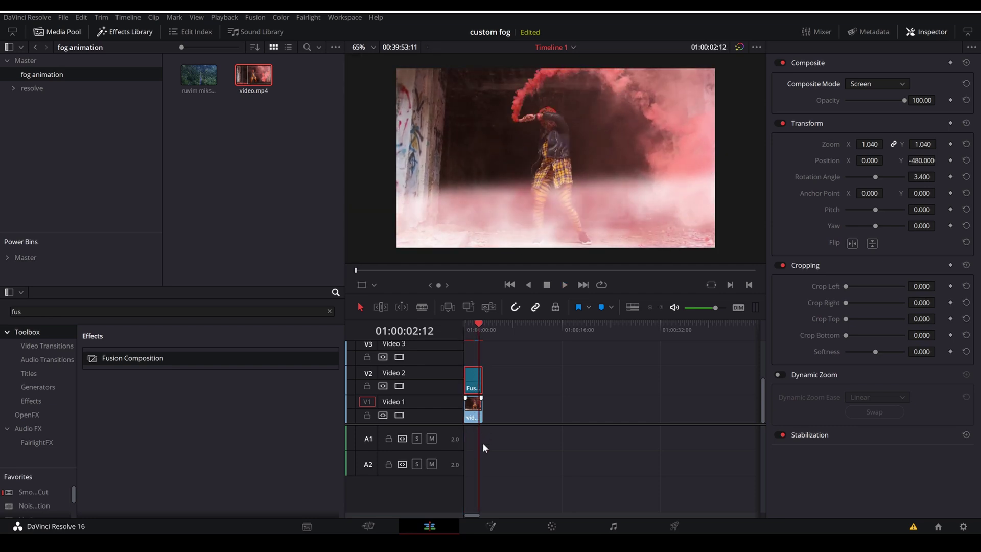
pyautogui.click(491, 526)
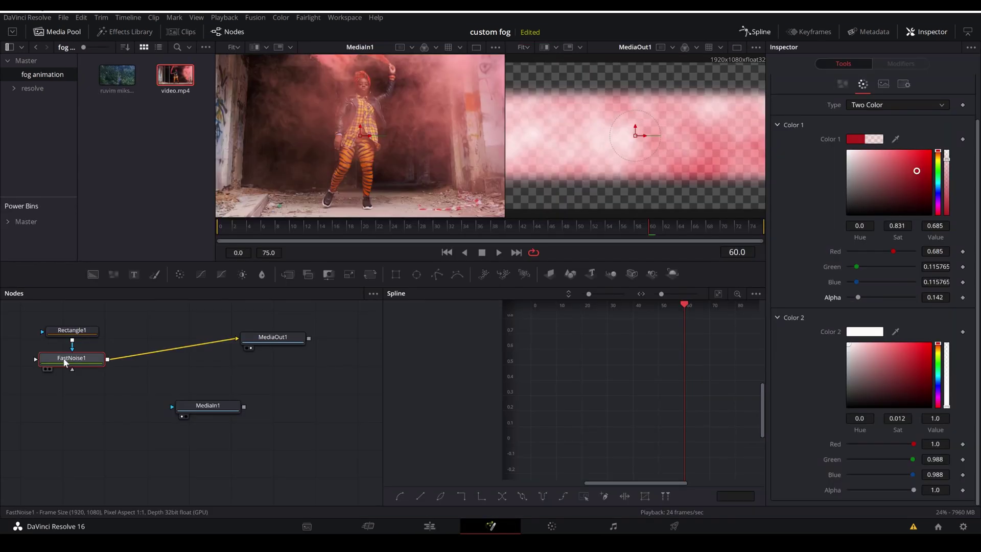
pyautogui.moveTo(849, 346)
pyautogui.mouseDown()
pyautogui.moveTo(842, 410)
pyautogui.moveTo(839, 328)
pyautogui.moveTo(807, 423)
pyautogui.mouseUp()
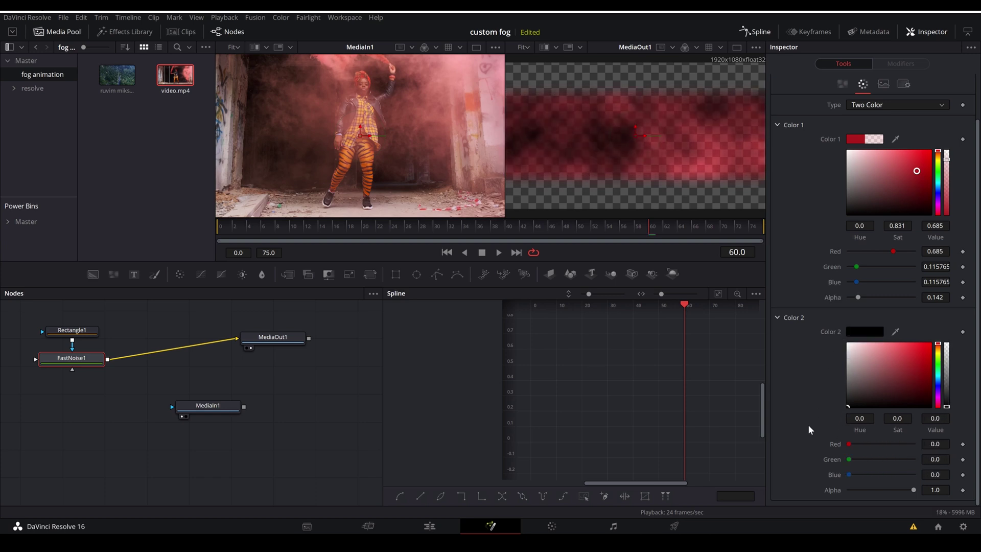
# Preview the black second-colour fog from the start of the Edit timeline.
pyautogui.click(428, 527)
pyautogui.moveTo(479, 326); pyautogui.dragTo(461, 335)
pyautogui.press('space')
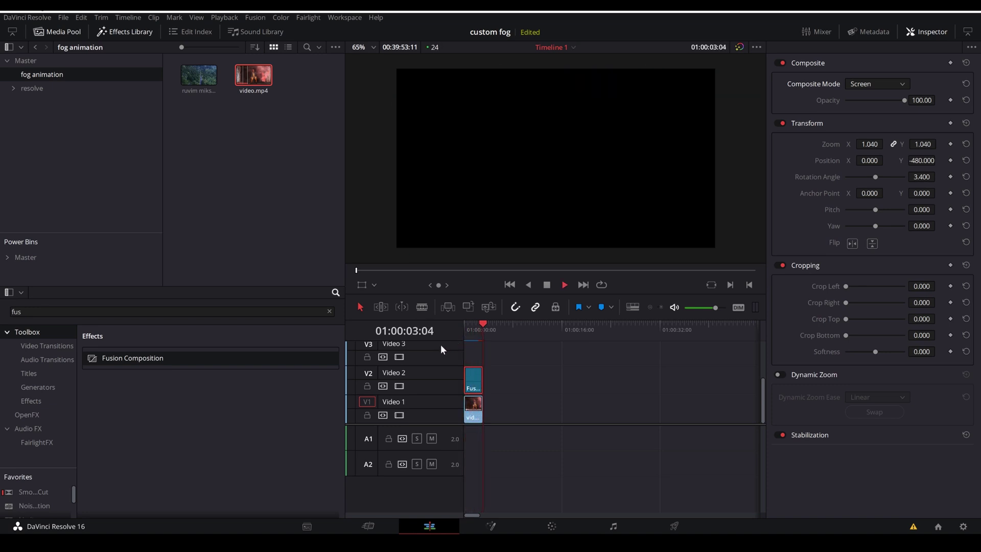
pyautogui.moveTo(485, 328); pyautogui.dragTo(463, 332)
pyautogui.press('space')
pyautogui.press('space')
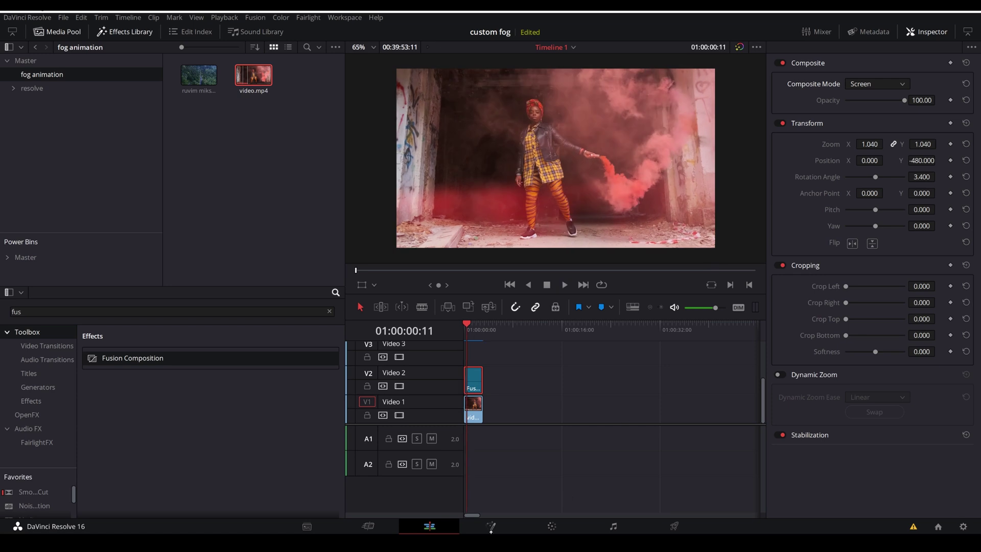
# Lift Color 2 to a dark grey (Sat 0.114, Value 0.268) and review playback.
pyautogui.click(490, 526)
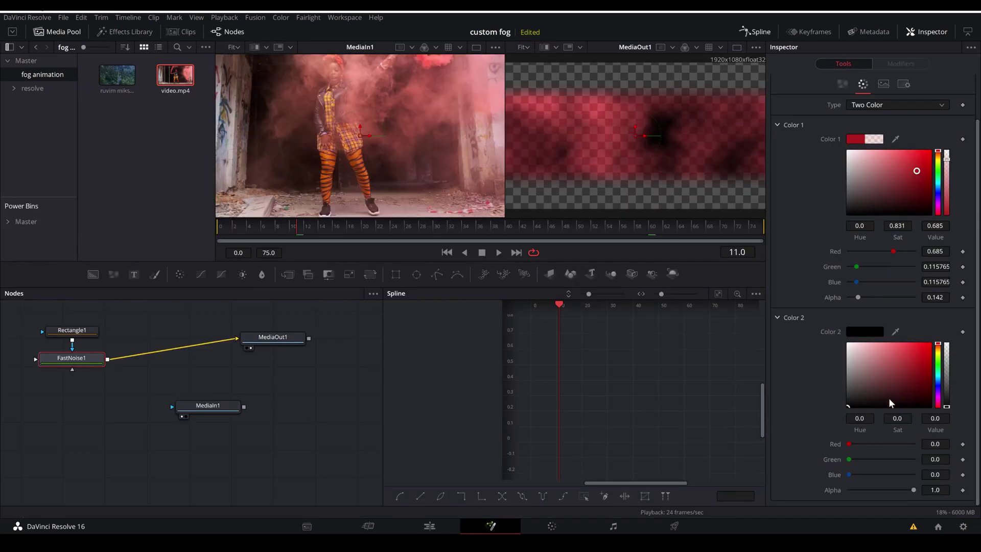
pyautogui.click(849, 395)
pyautogui.moveTo(849, 395); pyautogui.dragTo(857, 391)
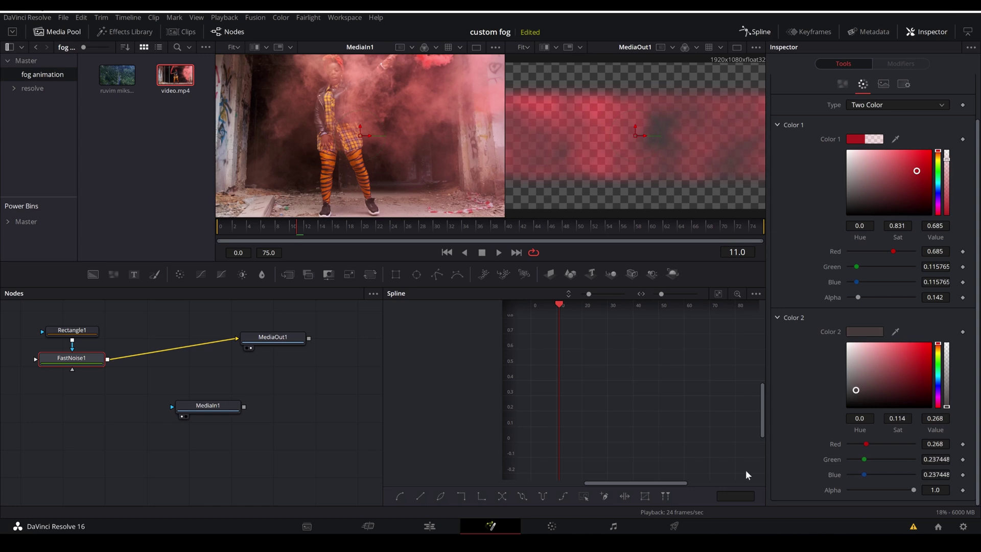
pyautogui.click(441, 526)
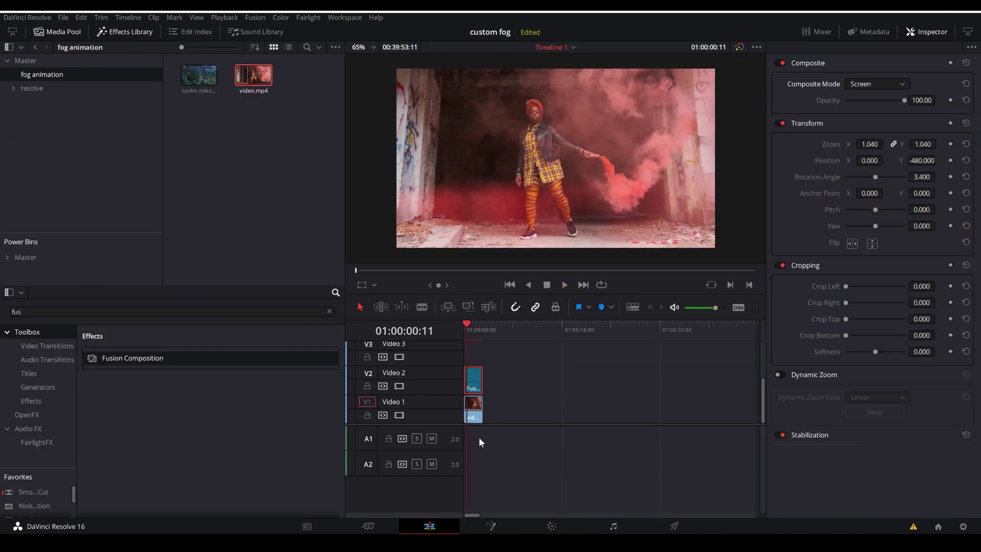
pyautogui.click(523, 402)
pyautogui.press('space')
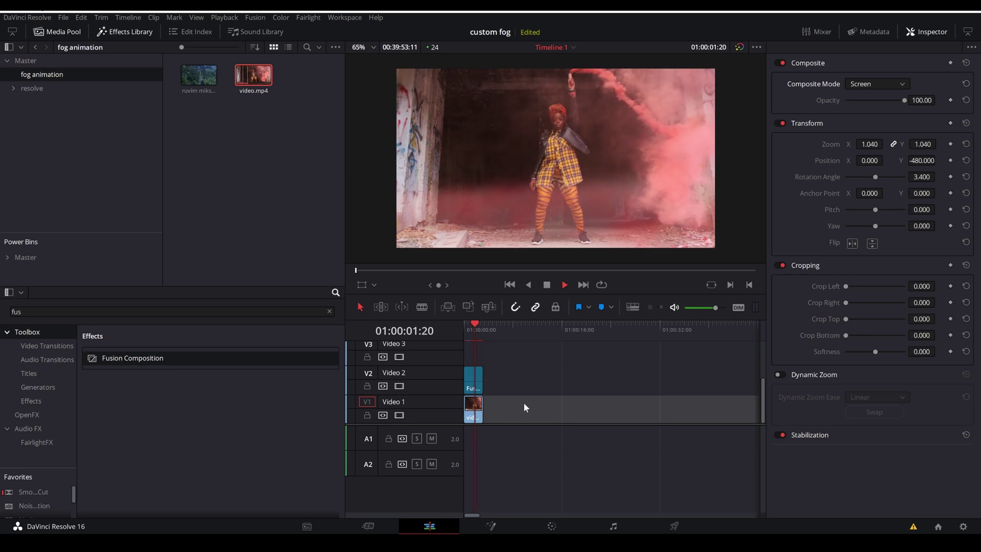
pyautogui.press('space')
pyautogui.moveTo(474, 329); pyautogui.dragTo(462, 329)
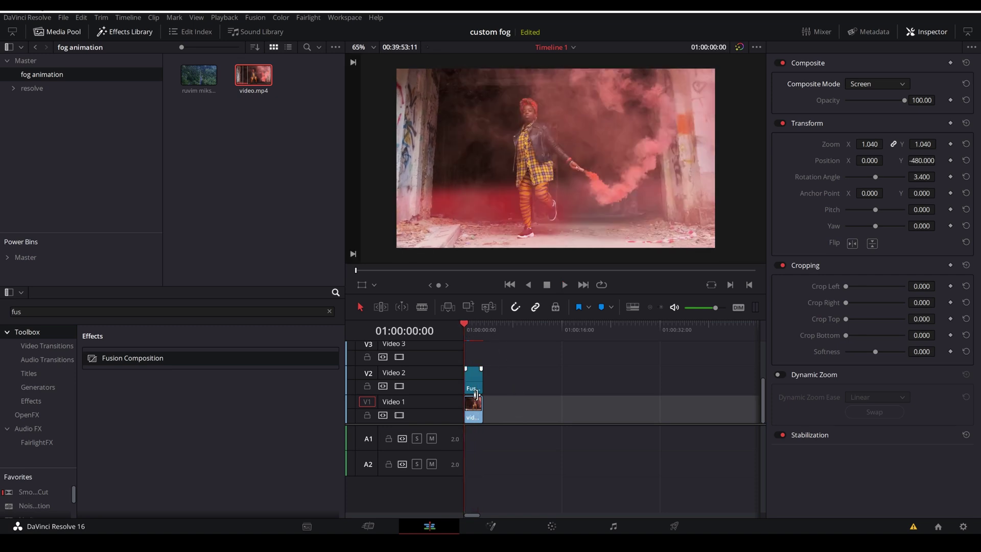
pyautogui.click(492, 525)
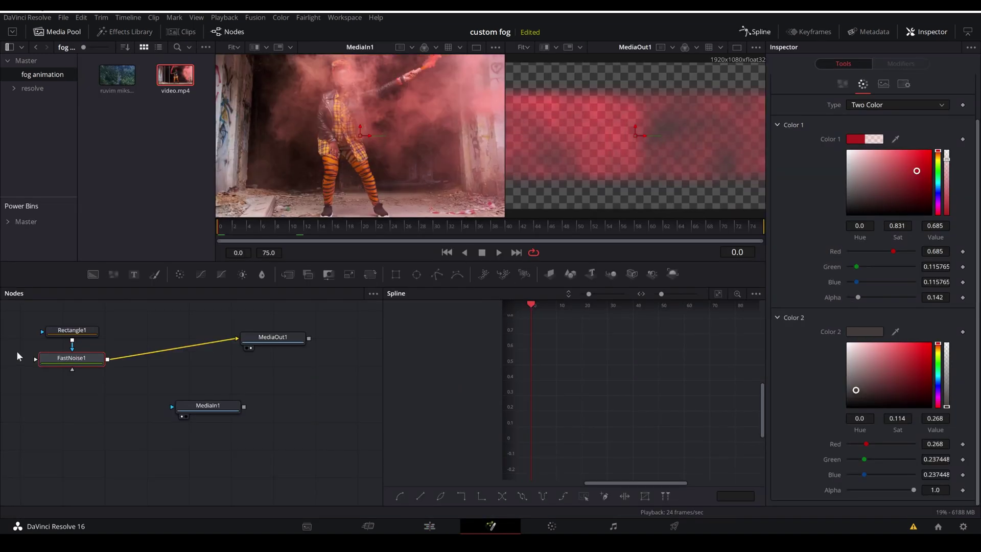
# Shorten Rectangle1 and raise its Soft Edge to 0.1039 and Border Width to 0.108.
pyautogui.click(63, 331)
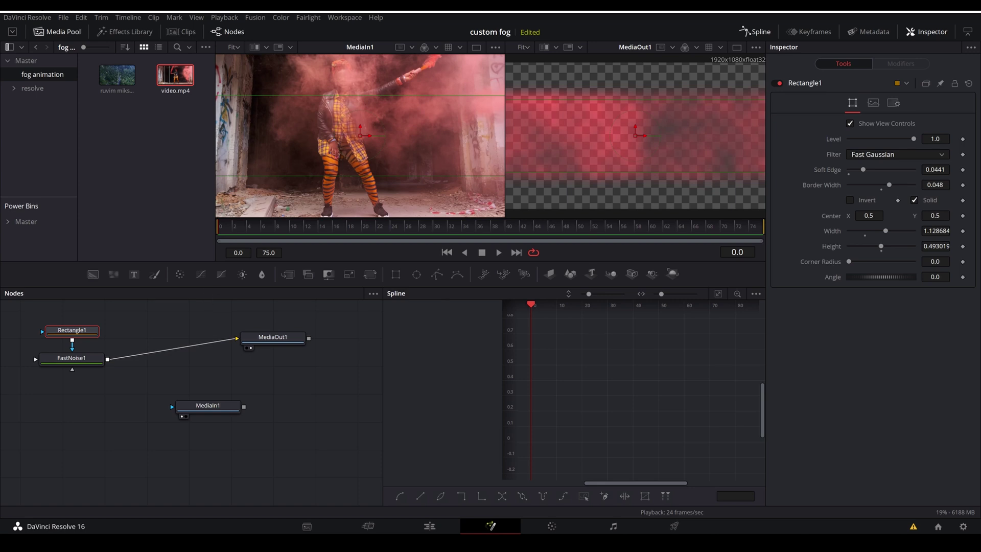
pyautogui.scroll(-2, 654, 142)
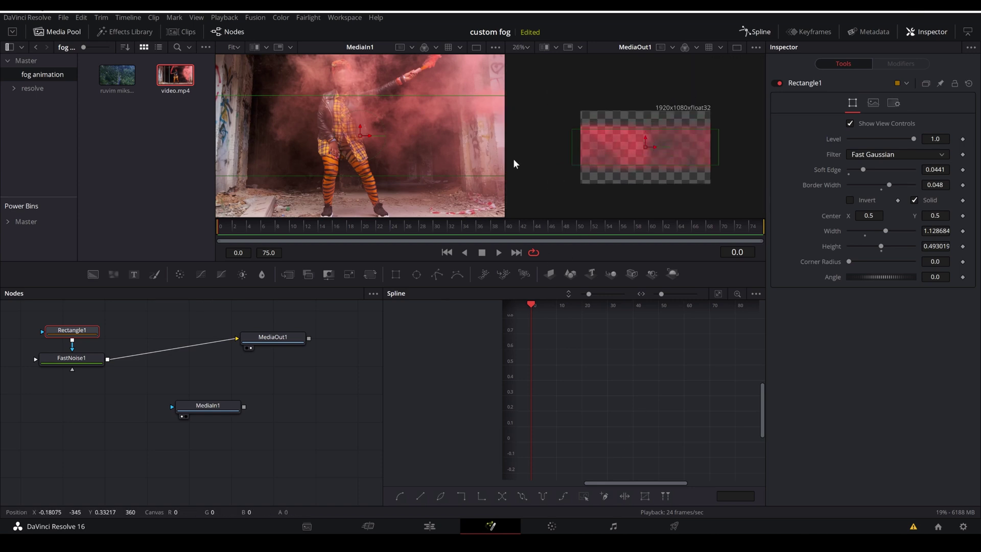
pyautogui.moveTo(571, 127); pyautogui.dragTo(571, 132)
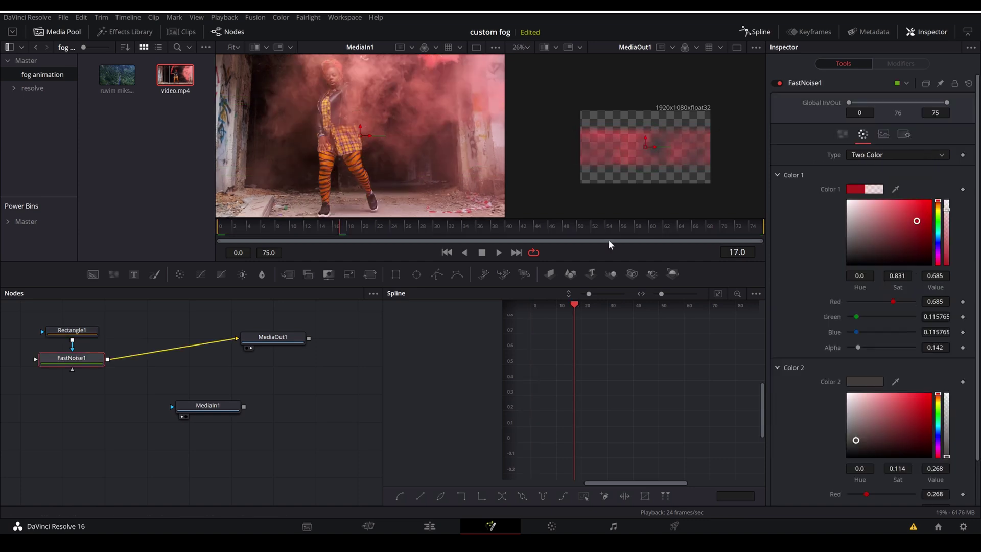
pyautogui.click(72, 329)
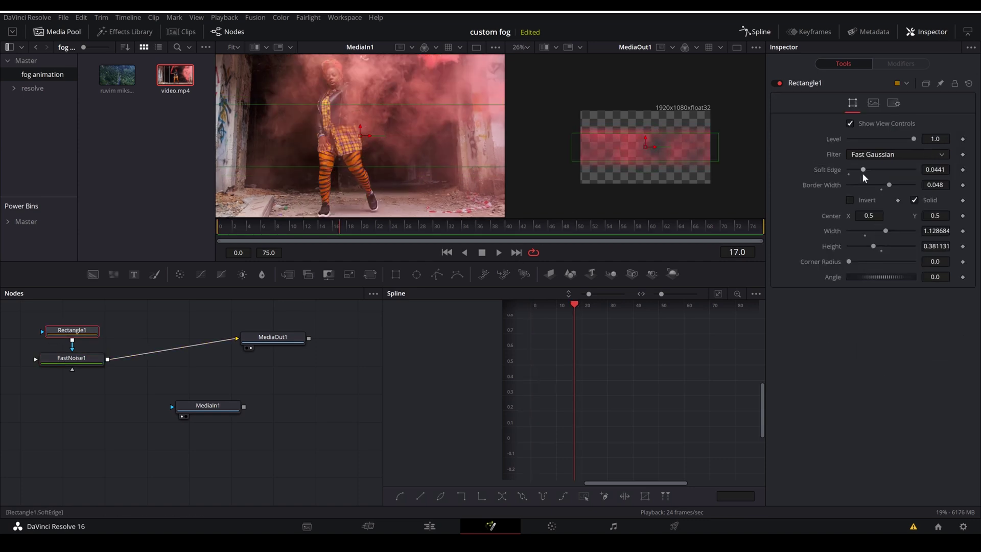
pyautogui.moveTo(862, 169); pyautogui.dragTo(882, 169)
pyautogui.click(899, 184)
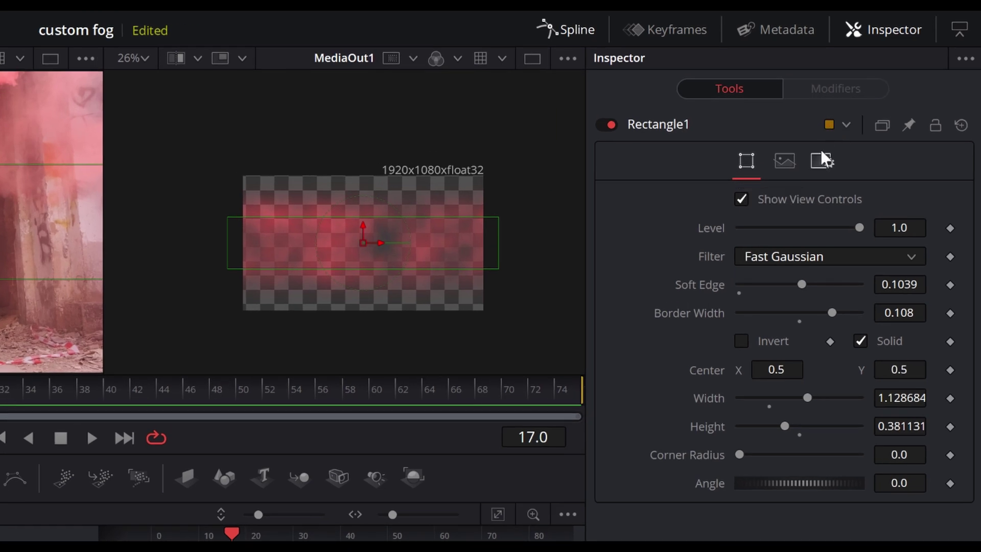
# Turn on Motion Blur in Rectangle1's Settings tab.
pyautogui.click(822, 162)
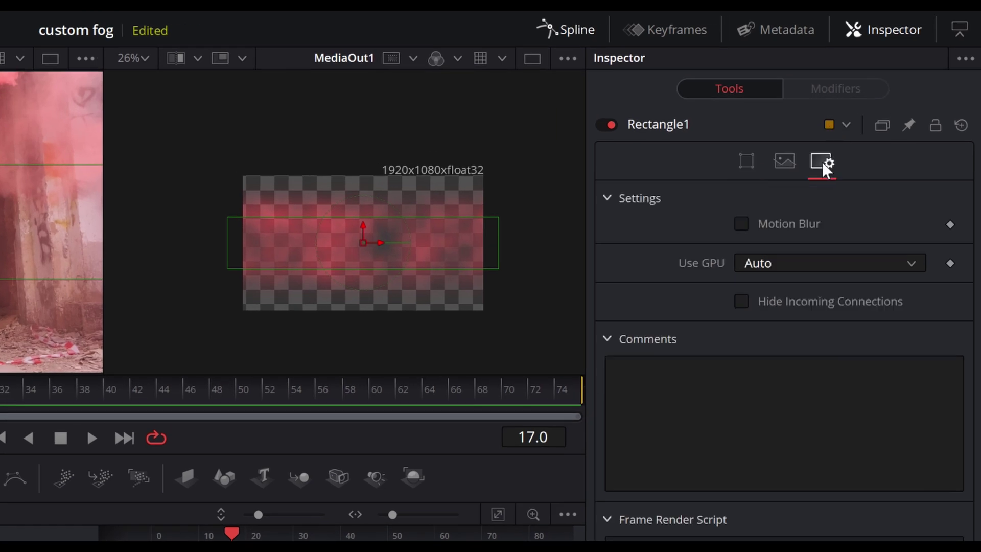
pyautogui.click(746, 163)
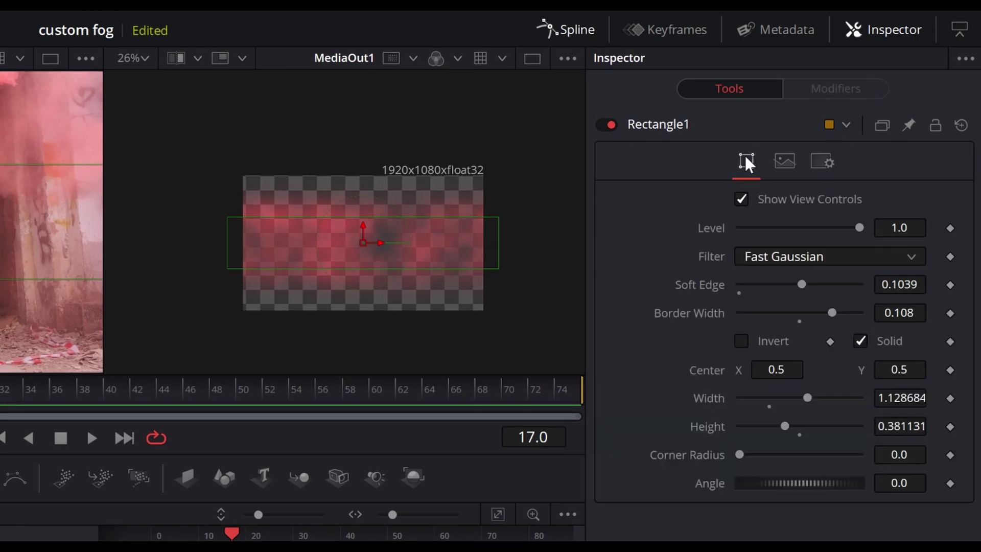
pyautogui.click(826, 159)
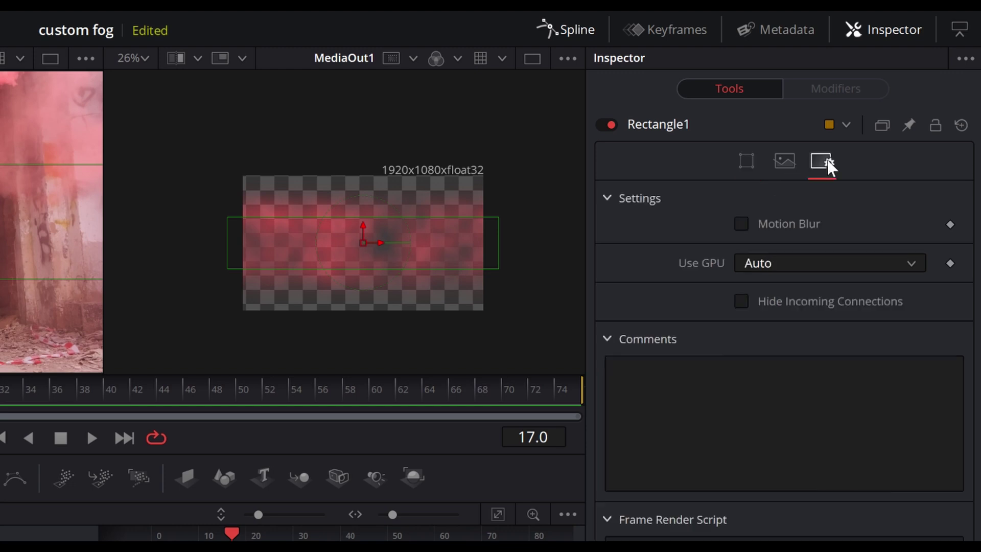
pyautogui.click(764, 229)
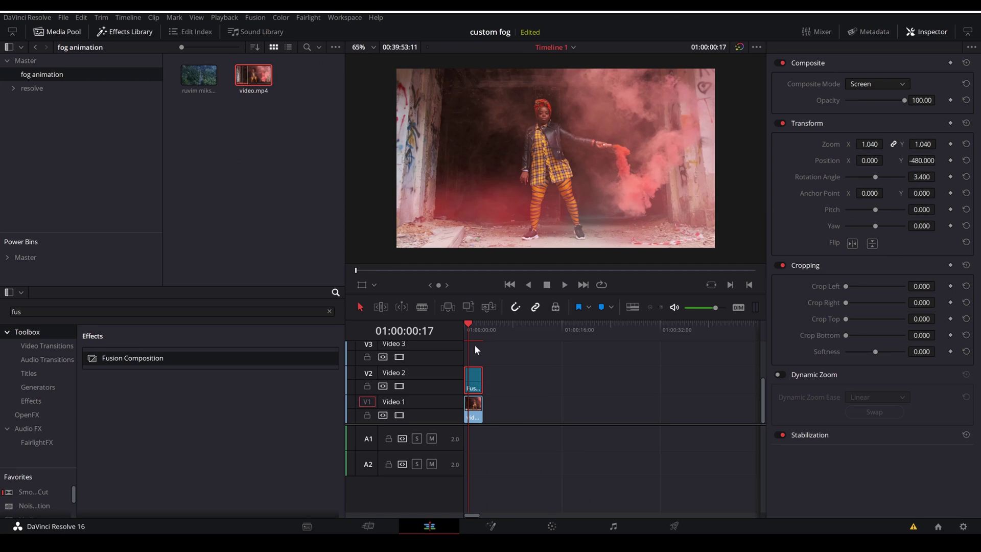
# Play the fogged timeline from the start, including a full-screen preview.
pyautogui.click(462, 330)
pyautogui.press('space')
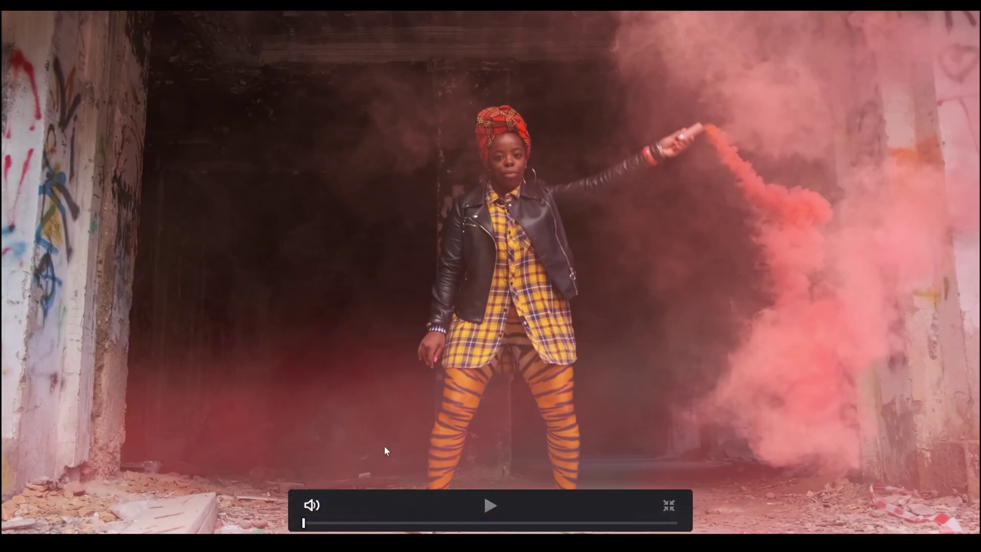
pyautogui.press('space')
pyautogui.press('space')
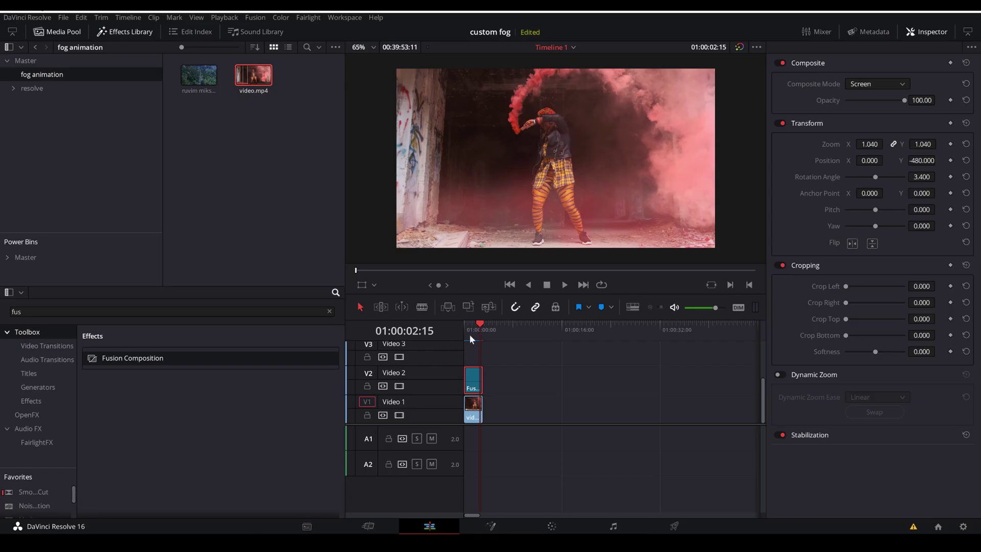
pyautogui.click(469, 331)
pyautogui.press('space')
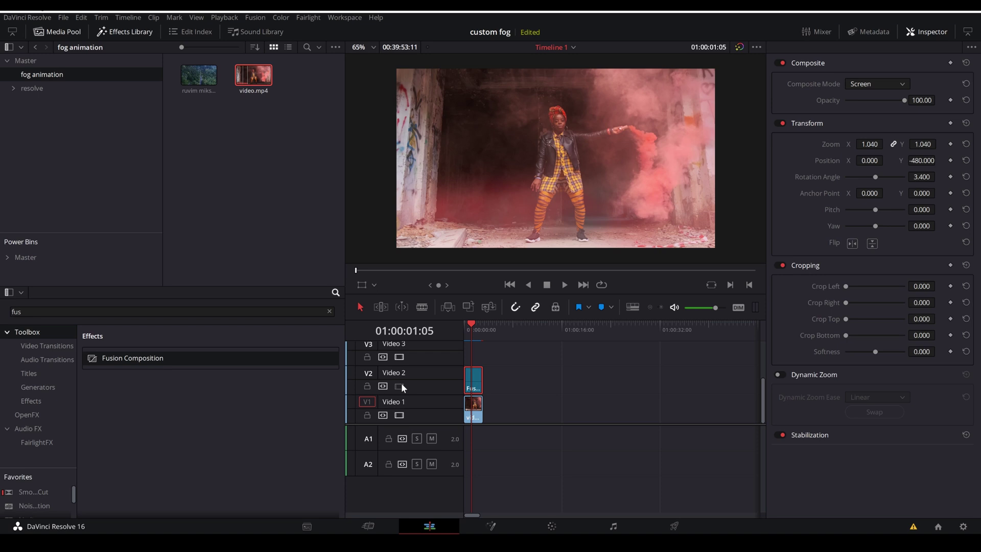
# Toggle the V2 fog track off and on, then load the forest aerial clip into the source viewer.
pyautogui.click(399, 385)
pyautogui.click(467, 330)
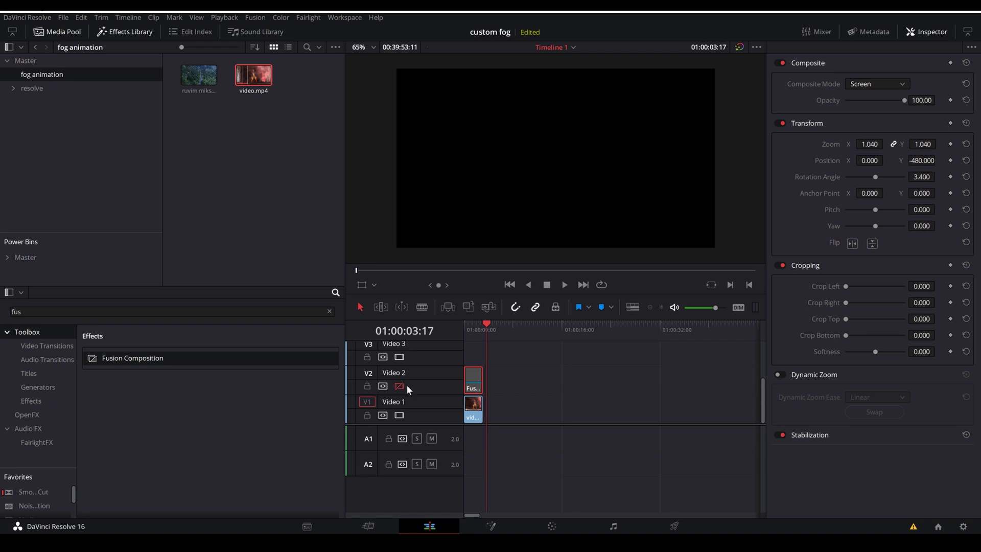
pyautogui.click(467, 327)
pyautogui.press('space')
pyautogui.press('space')
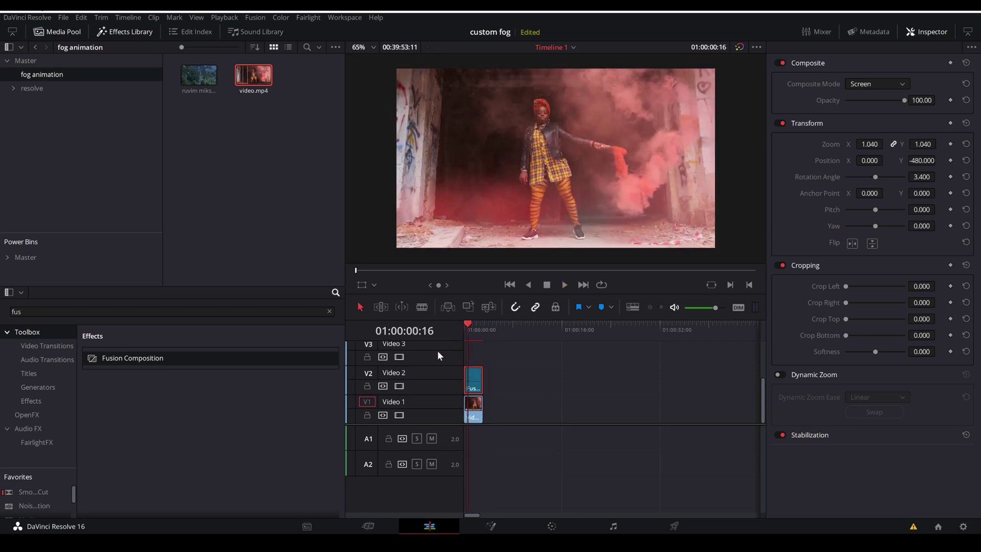
pyautogui.click(465, 328)
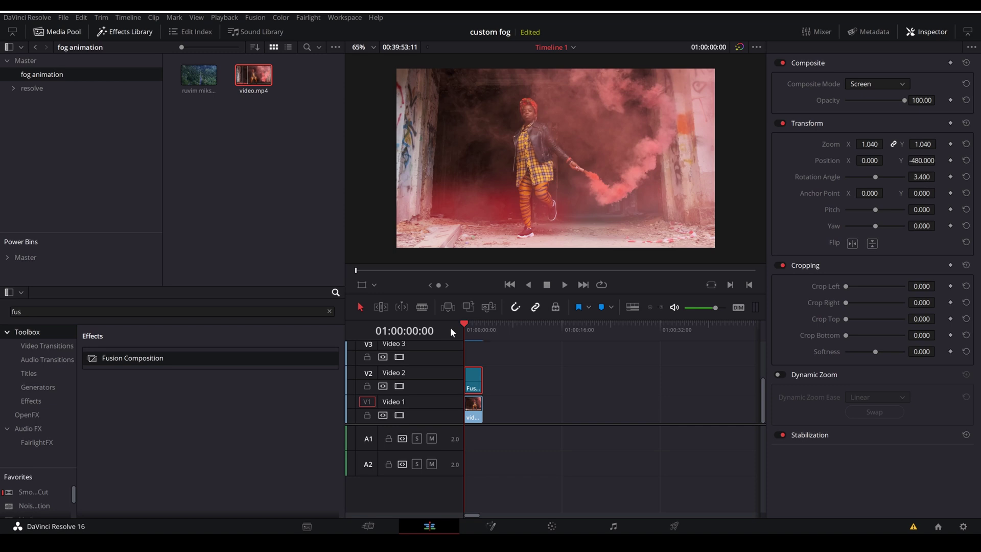
pyautogui.doubleClick(197, 81)
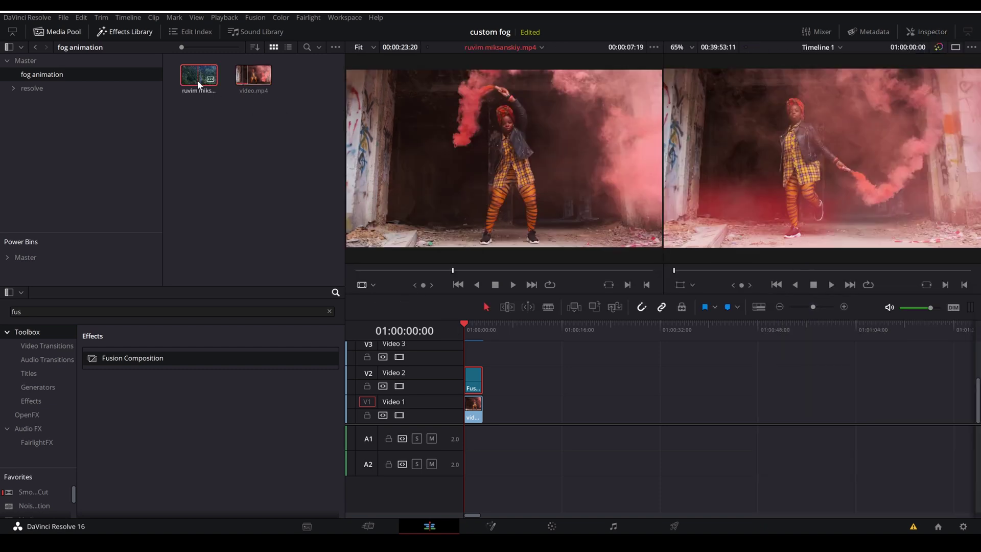
# Mark an out point on the forest aerial clip and place it after the smoke clip on V1.
pyautogui.moveTo(386, 270)
pyautogui.mouseDown()
pyautogui.moveTo(398, 267)
pyautogui.moveTo(387, 268)
pyautogui.mouseUp()
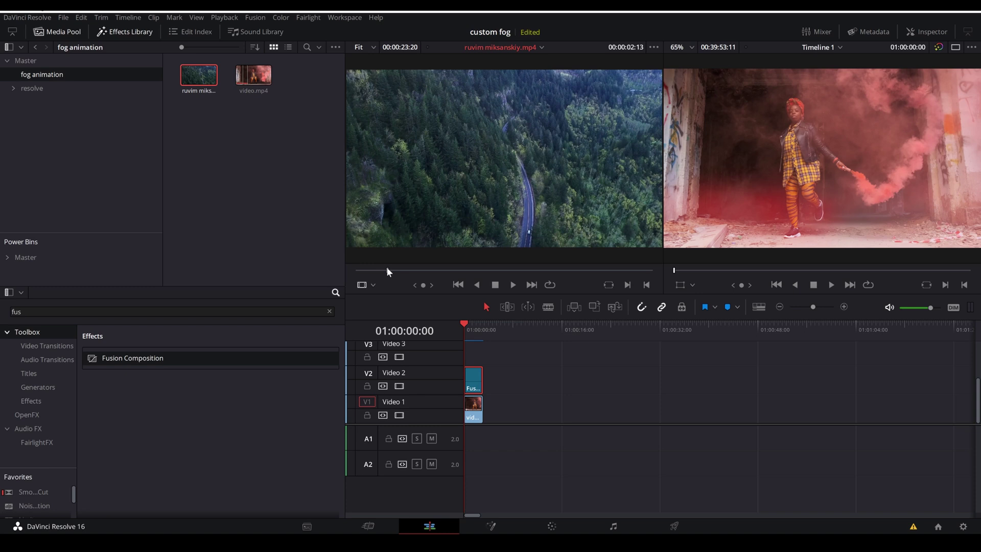
pyautogui.press('space')
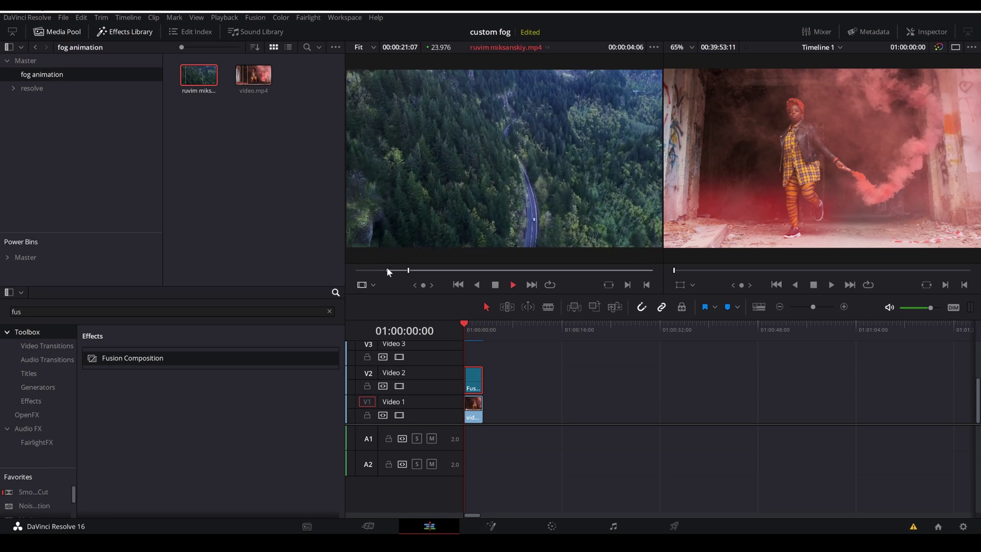
pyautogui.press('space')
pyautogui.press('o')
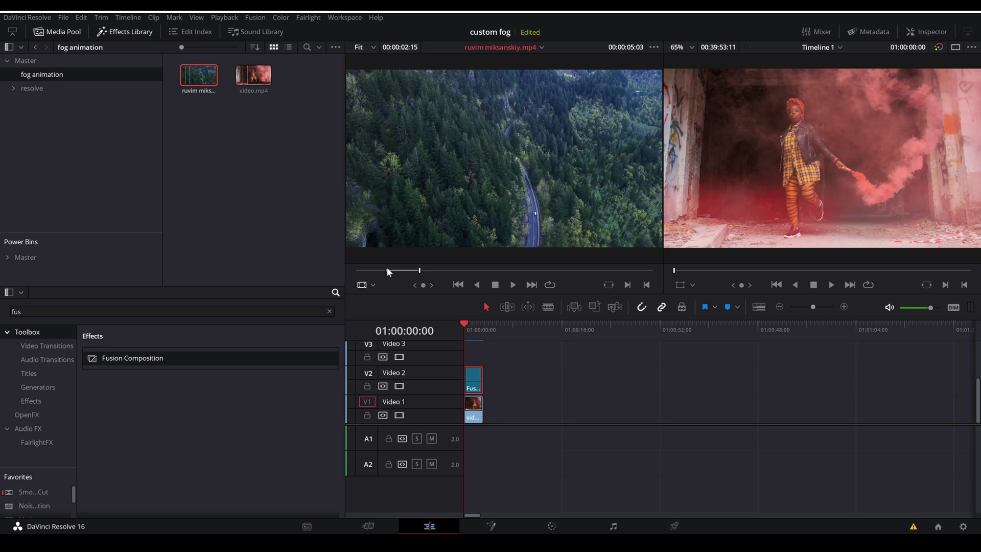
pyautogui.moveTo(445, 182); pyautogui.dragTo(483, 406)
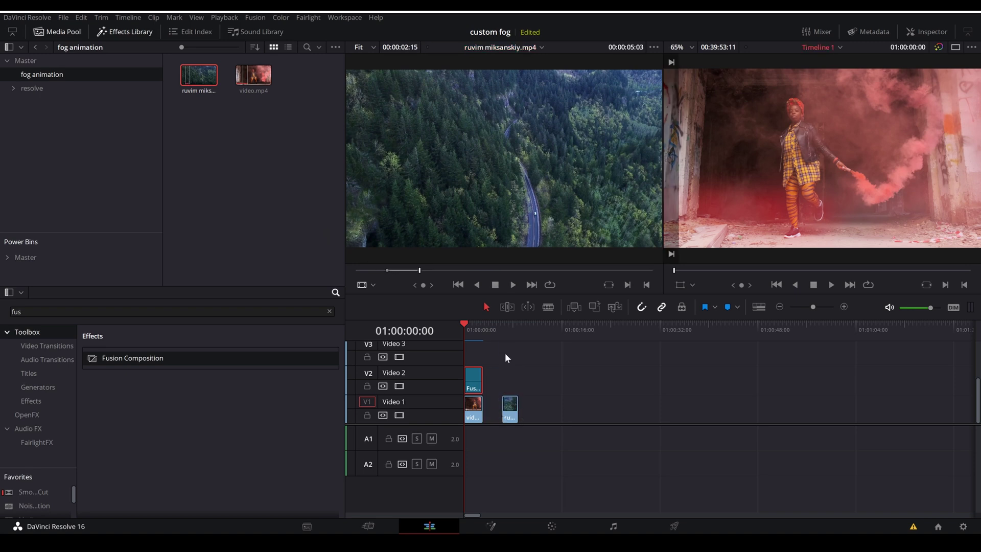
# Alt-drag a copy of the fog Fusion Composition onto V2 above the forest clip.
pyautogui.click(503, 331)
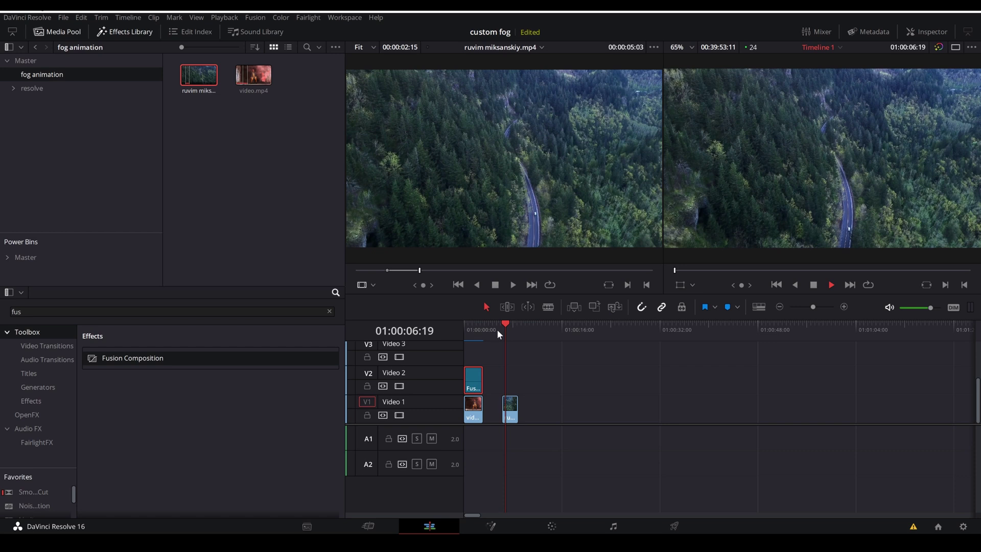
pyautogui.press('Home')
pyautogui.moveTo(472, 385); pyautogui.dragTo(510, 371)
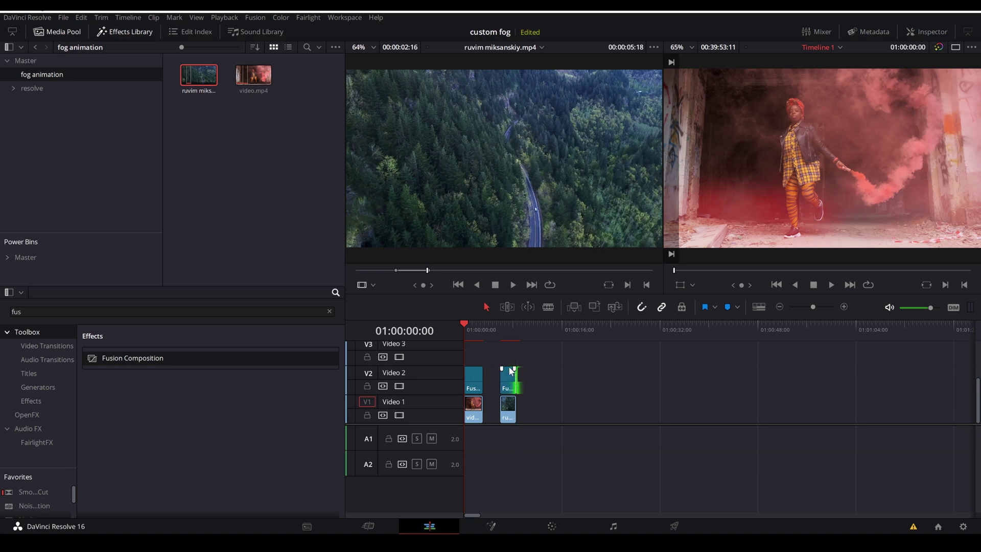
# Loop-preview the red fog over the forest section, then open the copied V2 fog clip in Fusion.
pyautogui.click(502, 333)
pyautogui.press('space')
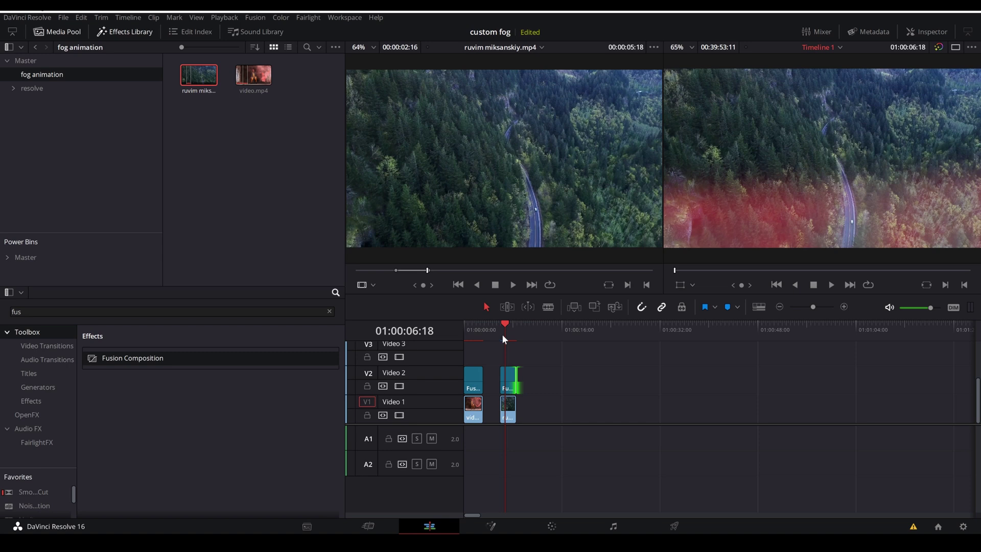
pyautogui.press('space')
pyautogui.click(503, 333)
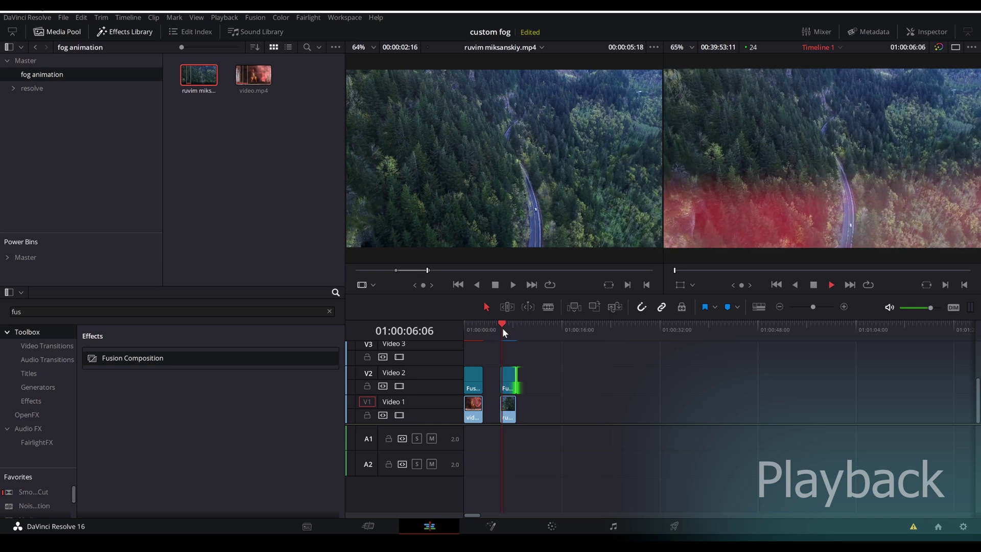
pyautogui.click(503, 330)
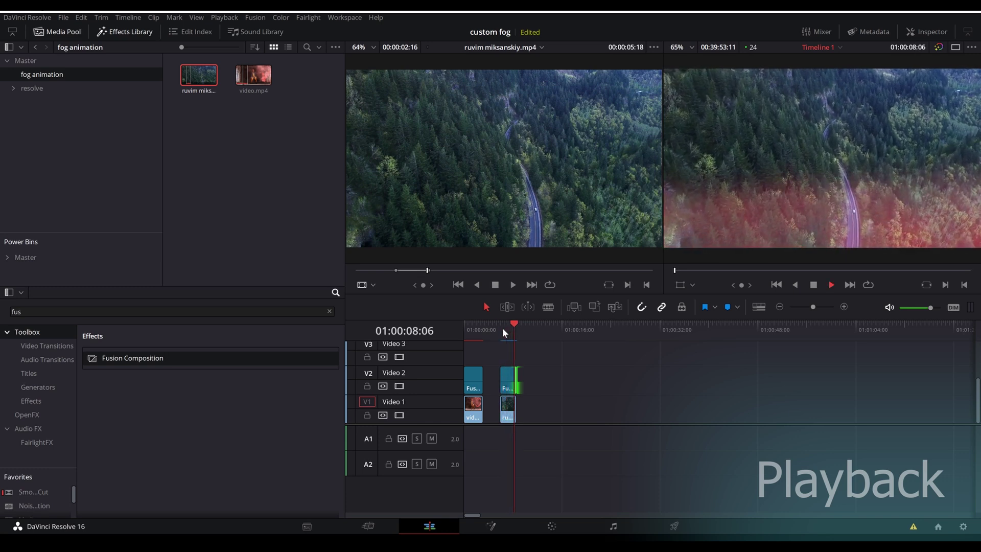
pyautogui.click(503, 330)
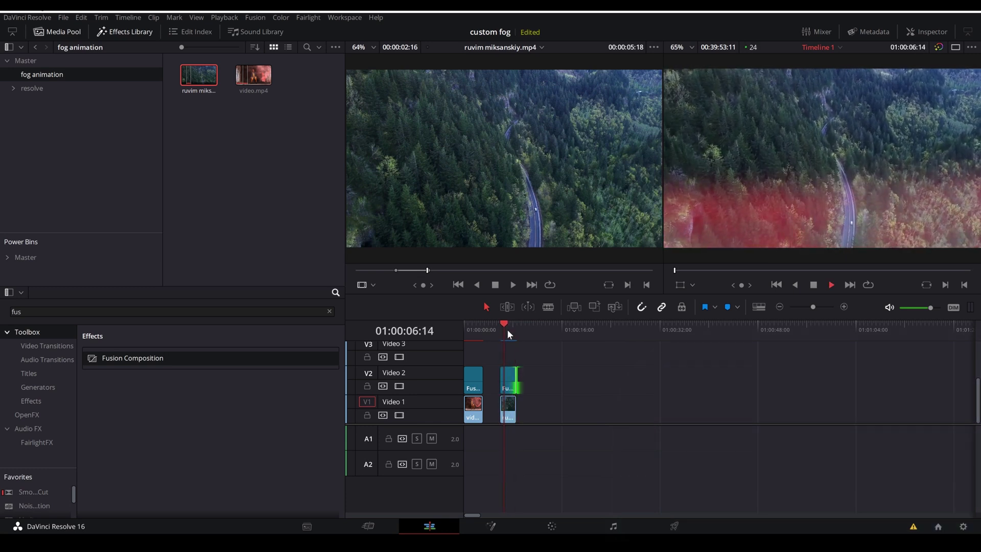
pyautogui.press('space')
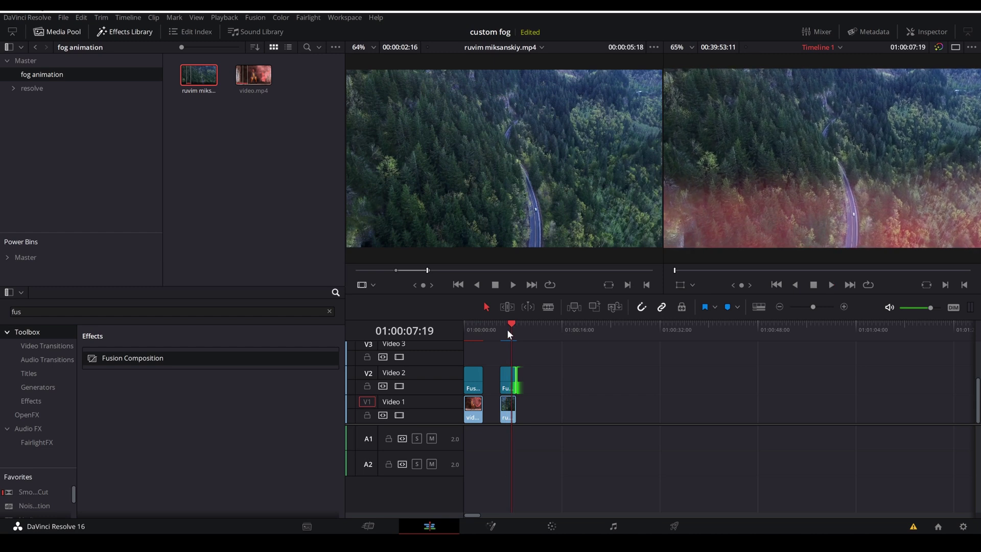
pyautogui.click(507, 388)
pyautogui.click(498, 523)
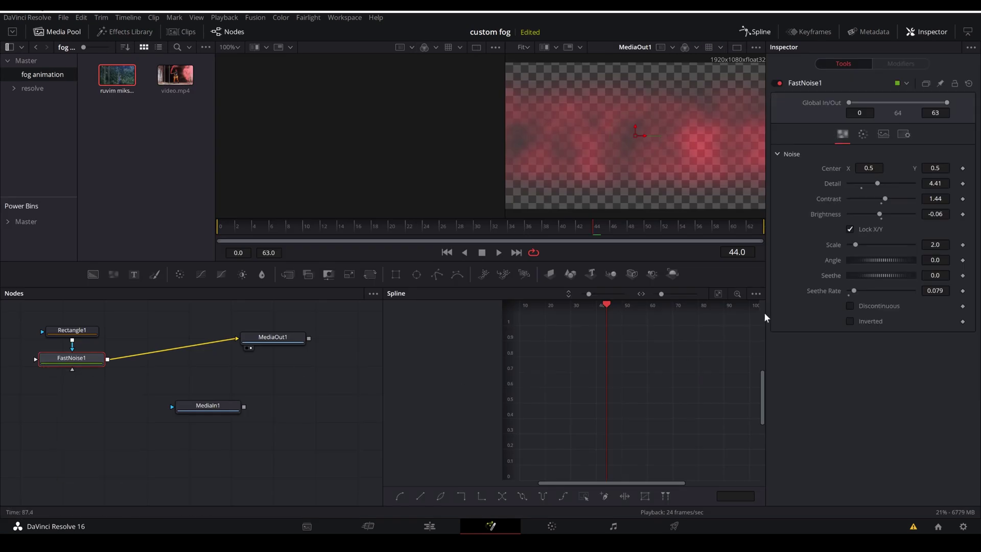
# Set FastNoise1's Color 1 to white (Value 1.0, Alpha 0.142).
pyautogui.click(862, 134)
pyautogui.click(866, 209)
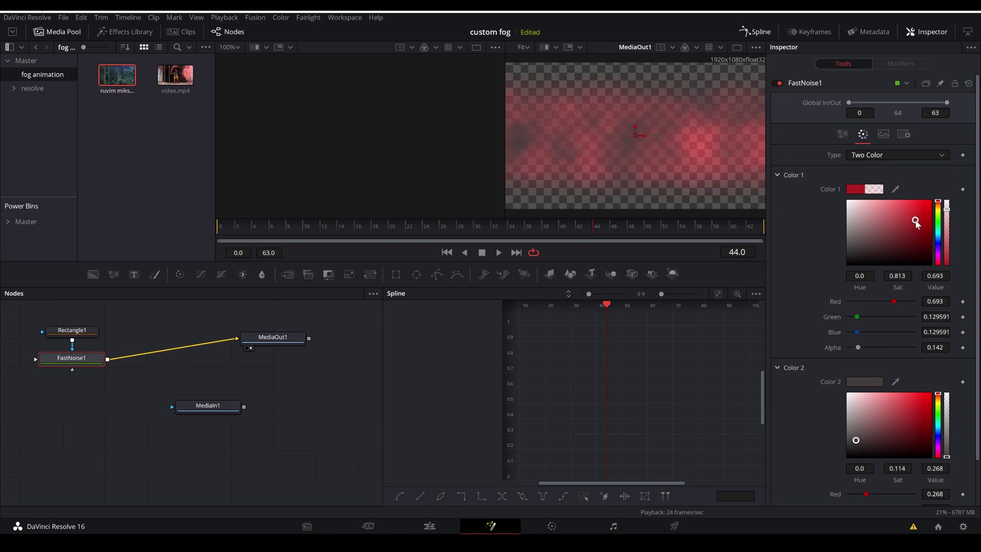
pyautogui.moveTo(862, 211); pyautogui.dragTo(835, 203)
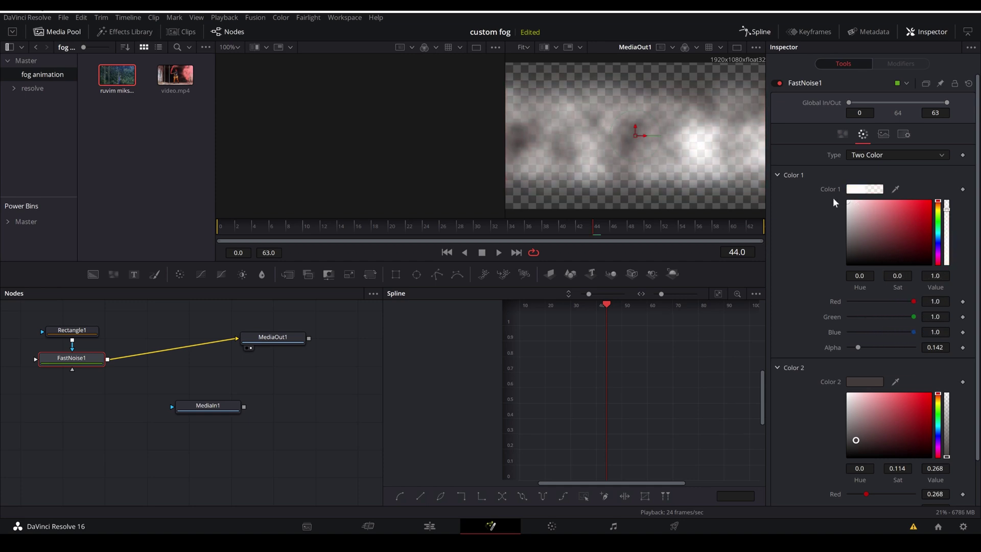
# Preview the white fog over the forest, then return to Fusion and select Rectangle1.
pyautogui.click(430, 526)
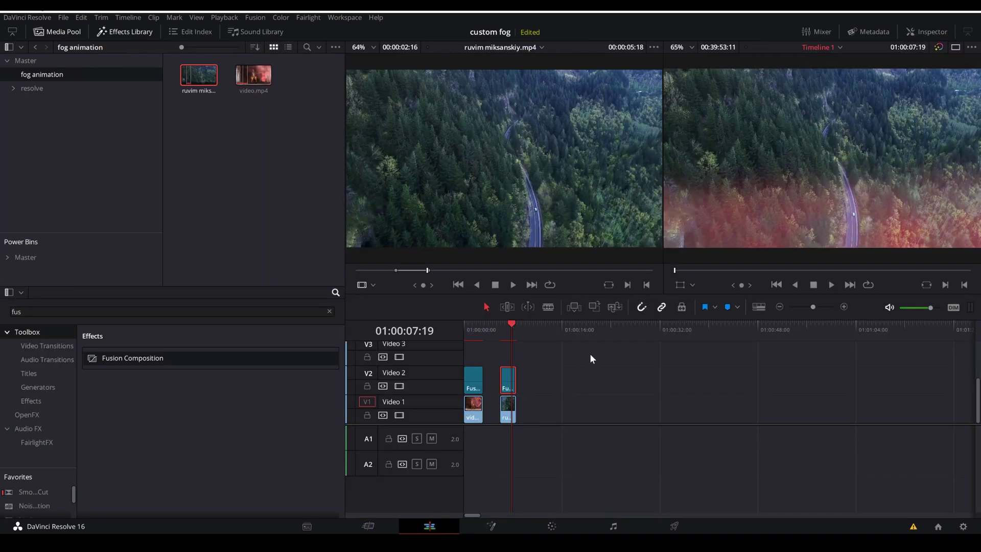
pyautogui.click(501, 330)
pyautogui.press('space')
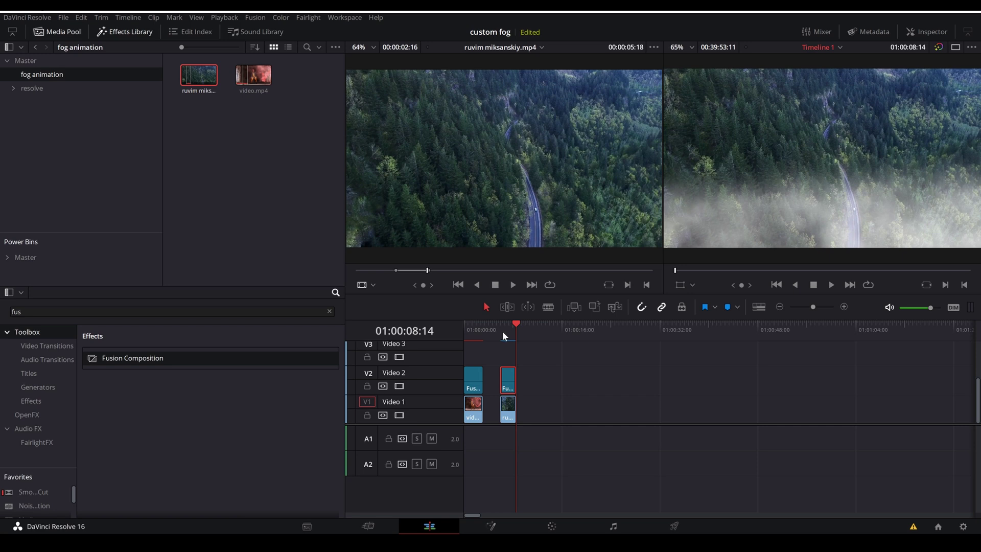
pyautogui.click(501, 331)
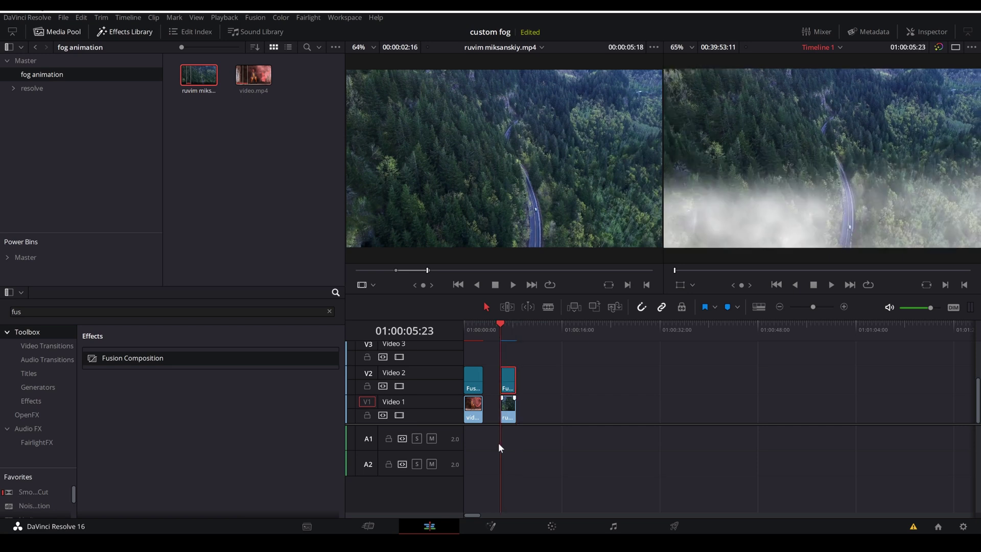
pyautogui.click(491, 526)
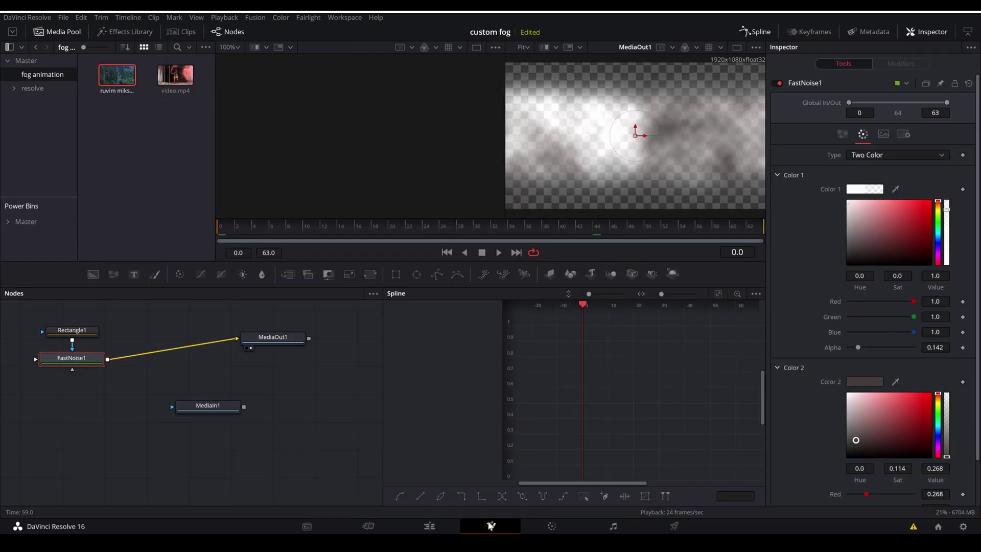
pyautogui.click(68, 333)
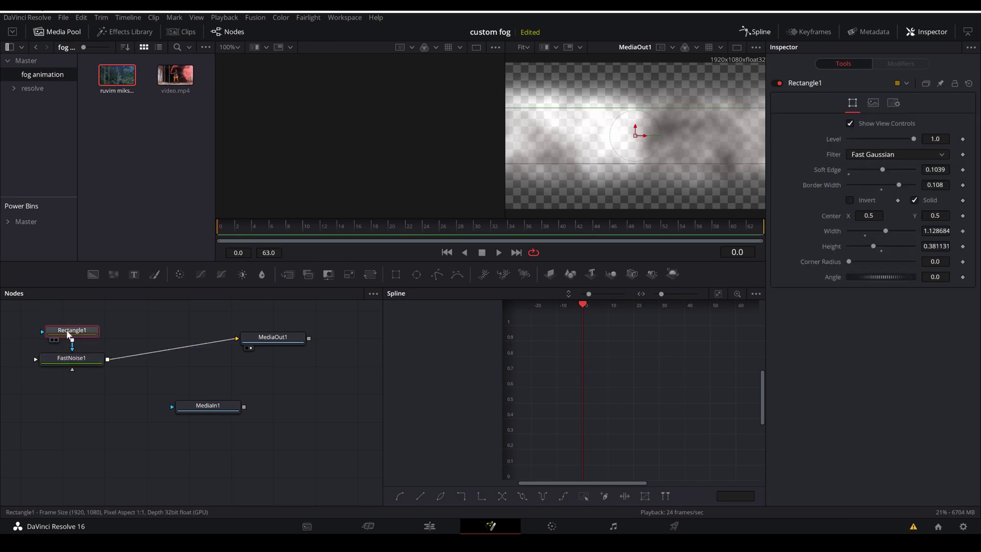
# Delete the Rectangle1 mask and add a Polygon mask node.
pyautogui.press('Delete')
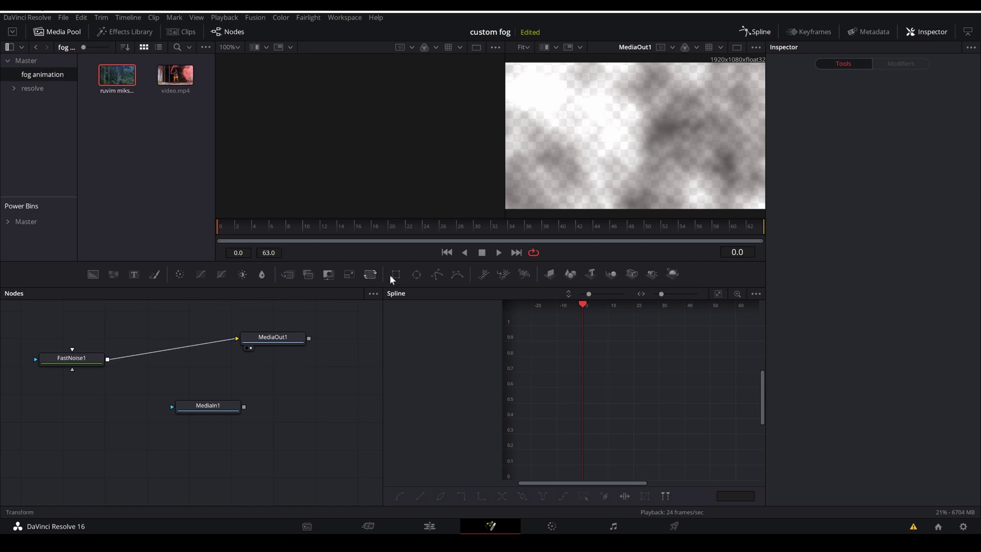
pyautogui.click(433, 276)
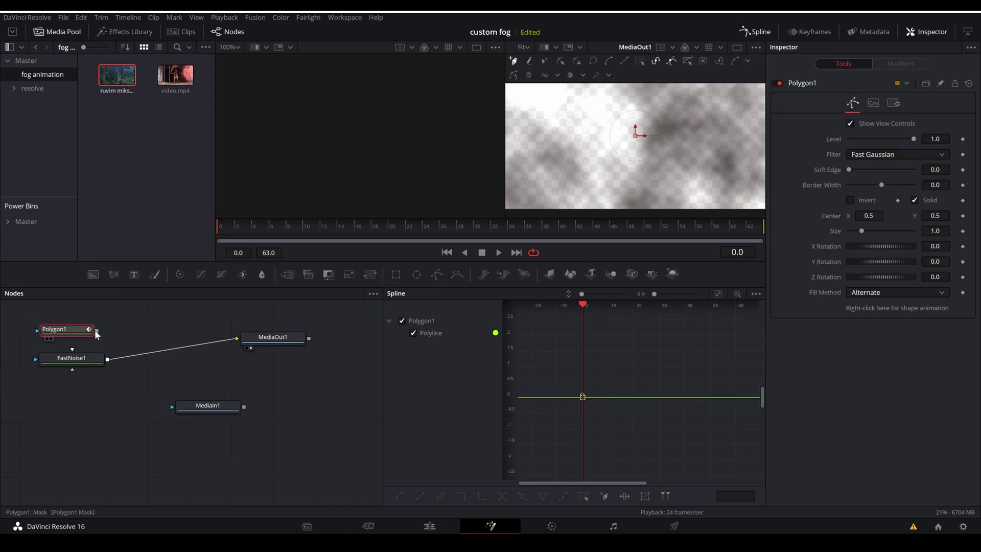
# Connect Polygon1 to FastNoise1's mask input and begin the cloud outline at upper left.
pyautogui.moveTo(96, 331); pyautogui.dragTo(84, 355)
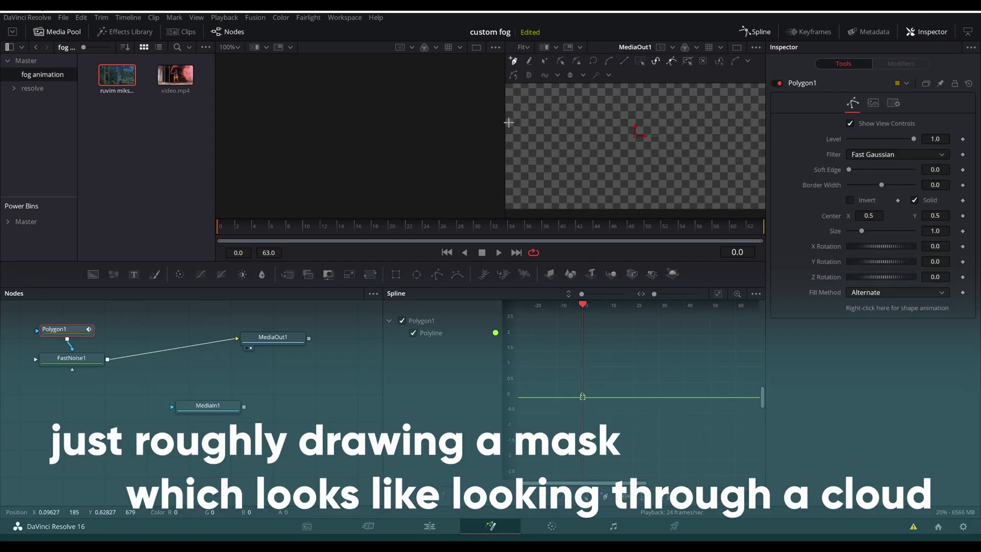
pyautogui.click(516, 117)
pyautogui.click(539, 130)
pyautogui.click(583, 136)
pyautogui.click(528, 173)
pyautogui.click(528, 187)
pyautogui.click(569, 188)
pyautogui.click(584, 184)
pyautogui.click(601, 176)
# Extend the cloud-shaped outline down, across to the right, and up to the upper right.
pyautogui.click(625, 173)
pyautogui.click(612, 193)
pyautogui.click(612, 202)
pyautogui.click(697, 182)
pyautogui.click(679, 162)
pyautogui.click(667, 156)
pyautogui.click(710, 148)
pyautogui.click(723, 145)
pyautogui.click(738, 131)
pyautogui.click(711, 113)
pyautogui.click(689, 111)
# Close the polygon back across the top to its first point and invert the mask.
pyautogui.scroll(3, 693, 102)
pyautogui.click(732, 121)
pyautogui.click(684, 104)
pyautogui.click(654, 119)
pyautogui.click(608, 120)
pyautogui.click(618, 88)
pyautogui.click(535, 100)
pyautogui.click(532, 141)
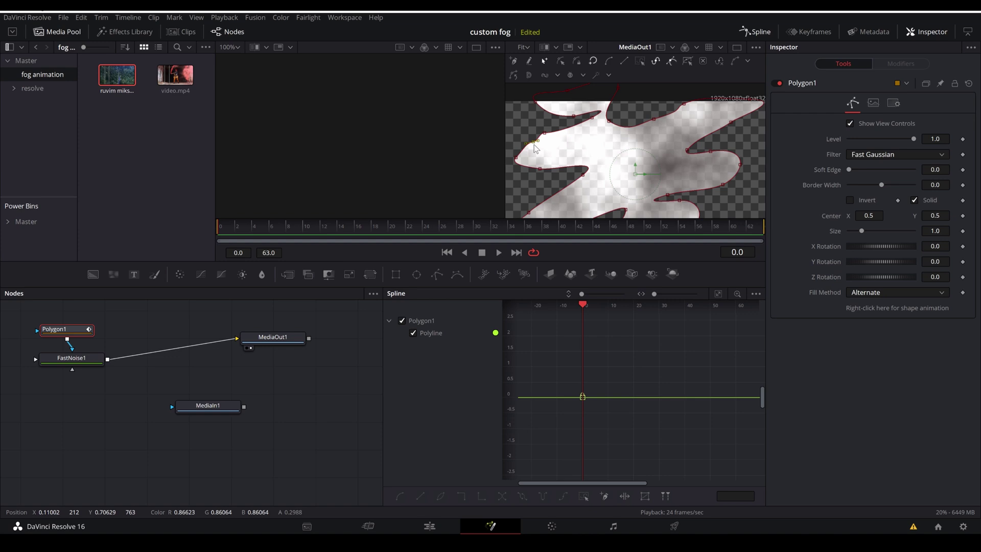
pyautogui.click(865, 203)
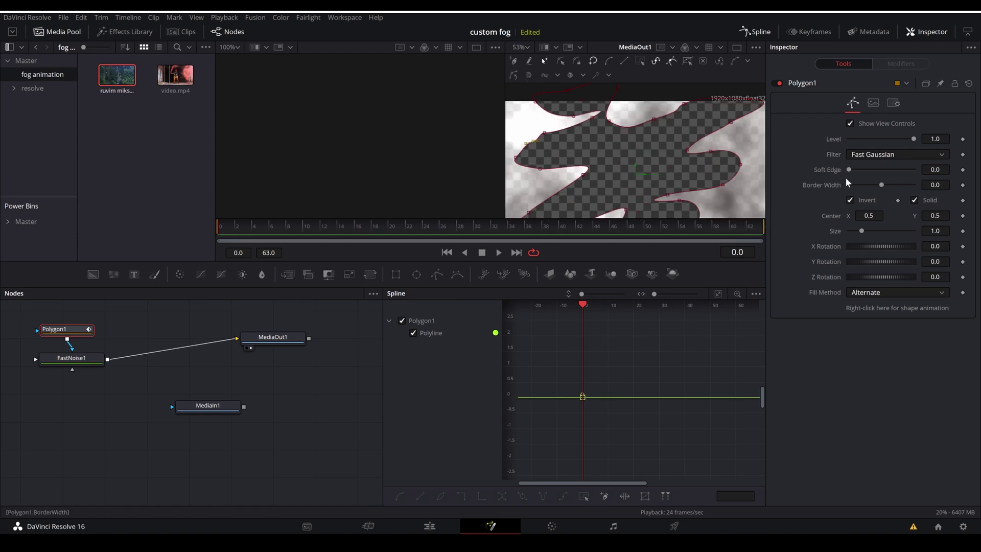
# Soften Polygon1's Soft Edge to 0.0646, then go back to the Edit page.
pyautogui.moveTo(849, 170); pyautogui.dragTo(887, 185)
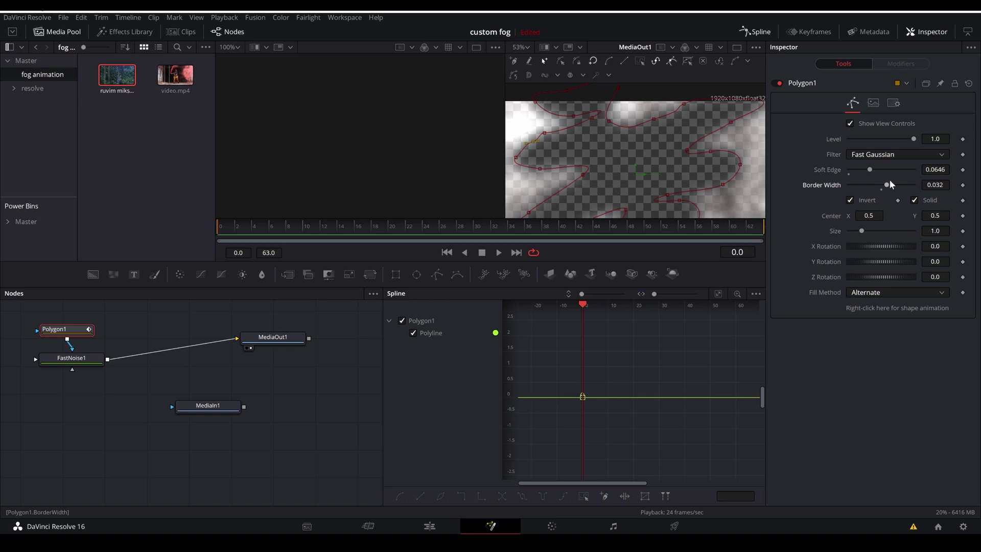
pyautogui.click(430, 526)
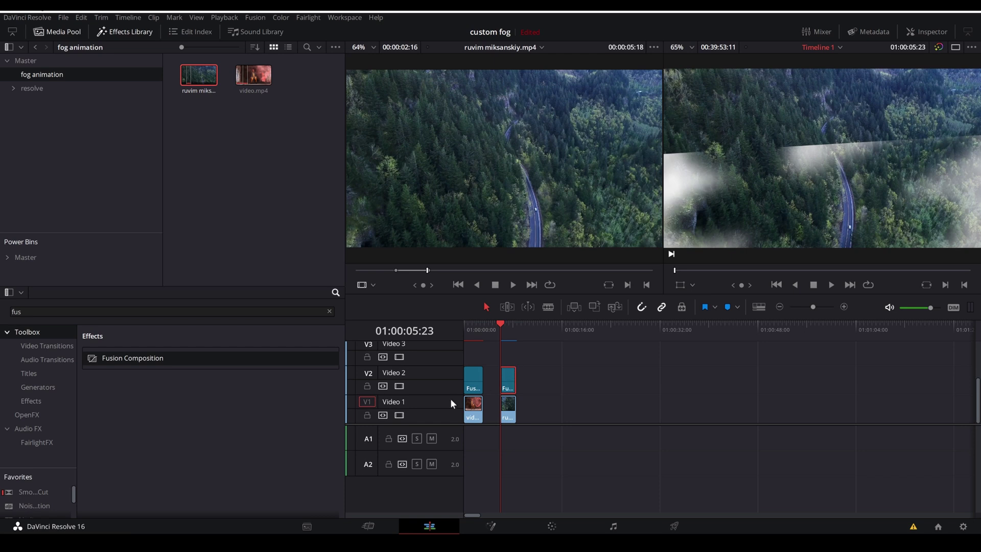
# Select the V2 fog clip at 01:00:05:23 and show its Inspector: Screen, Zoom 1.040, Rotation 3.4.
pyautogui.click(477, 387)
pyautogui.click(465, 334)
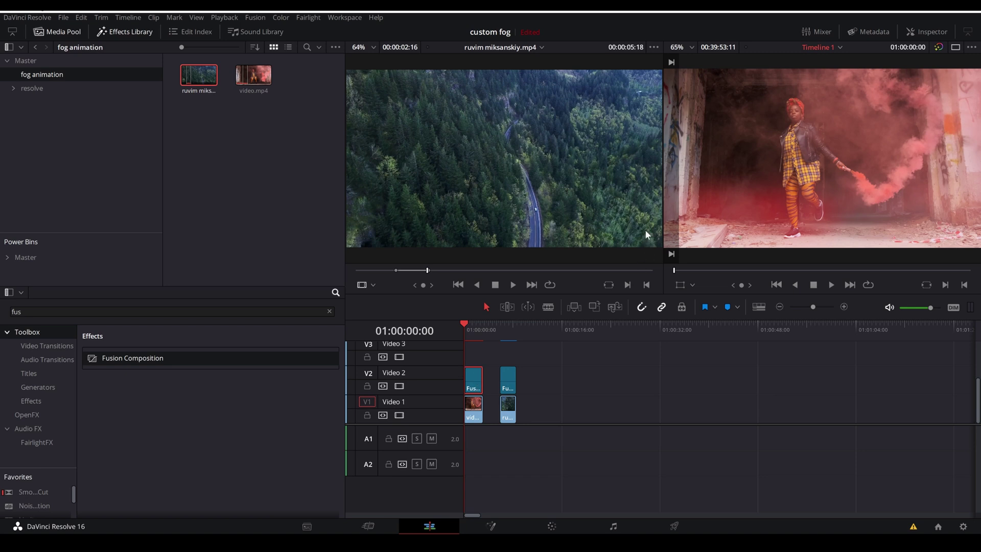
pyautogui.click(503, 340)
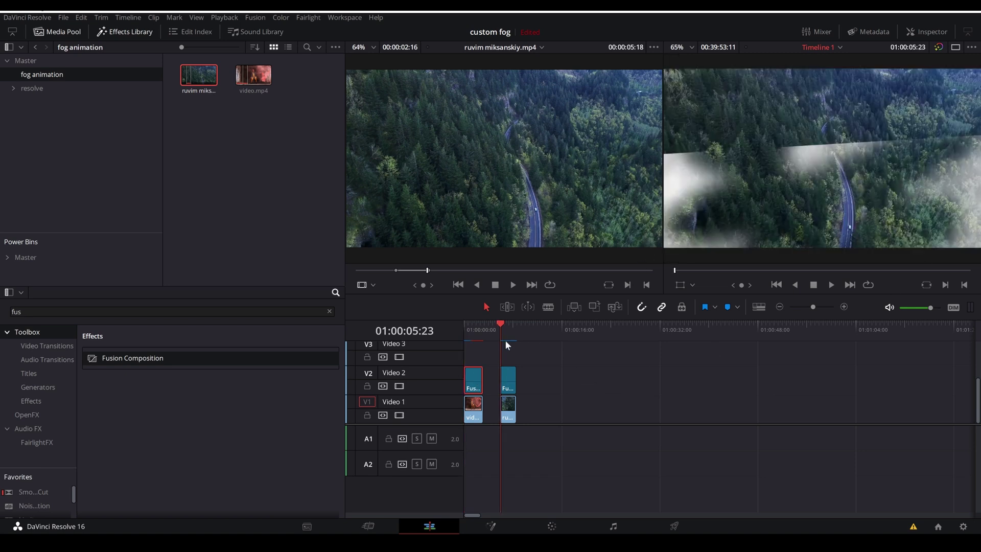
pyautogui.click(507, 384)
pyautogui.click(927, 33)
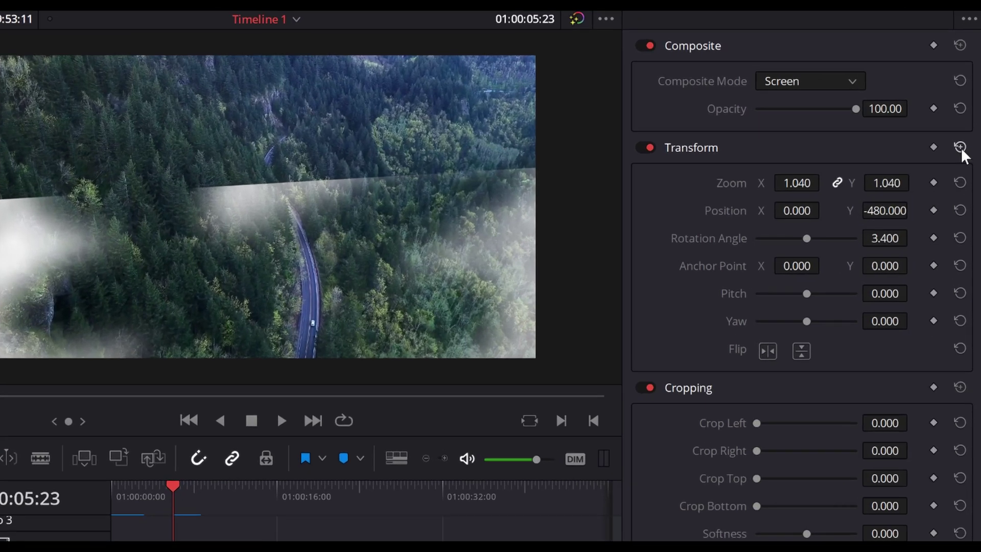
# Reset the fog clip's zoom, position and rotation, then preview from 01:00:05:23.
pyautogui.click(960, 148)
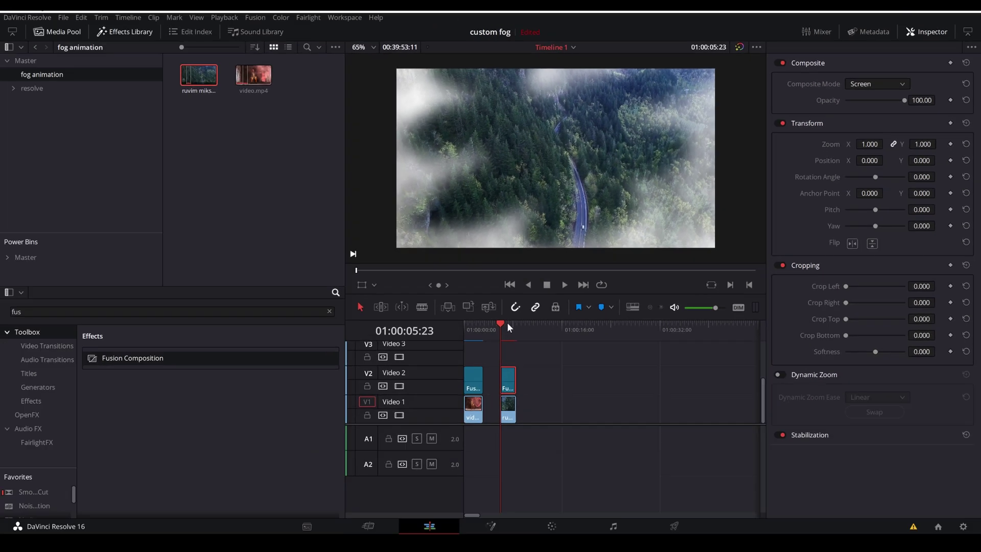
pyautogui.press('space')
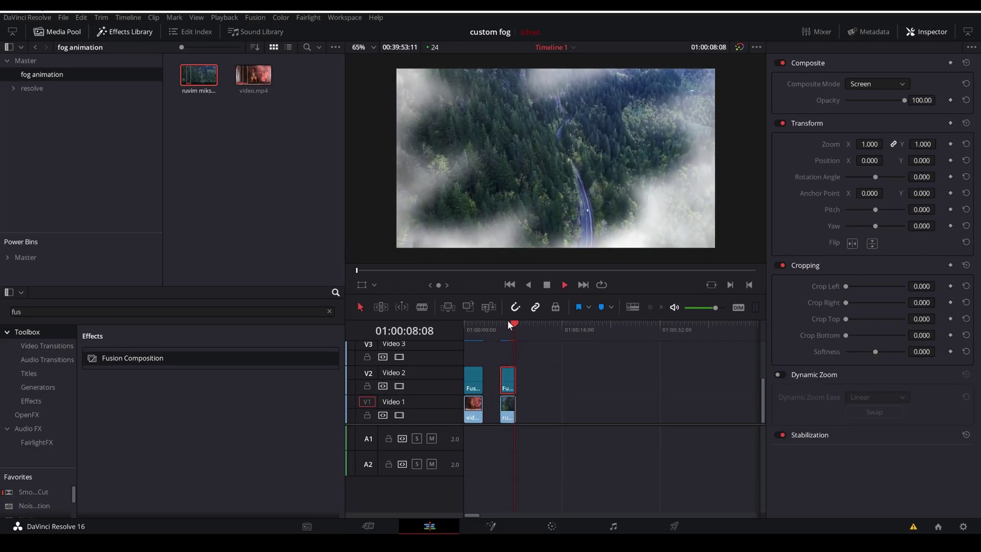
pyautogui.press('space')
pyautogui.click(505, 333)
pyautogui.press('space')
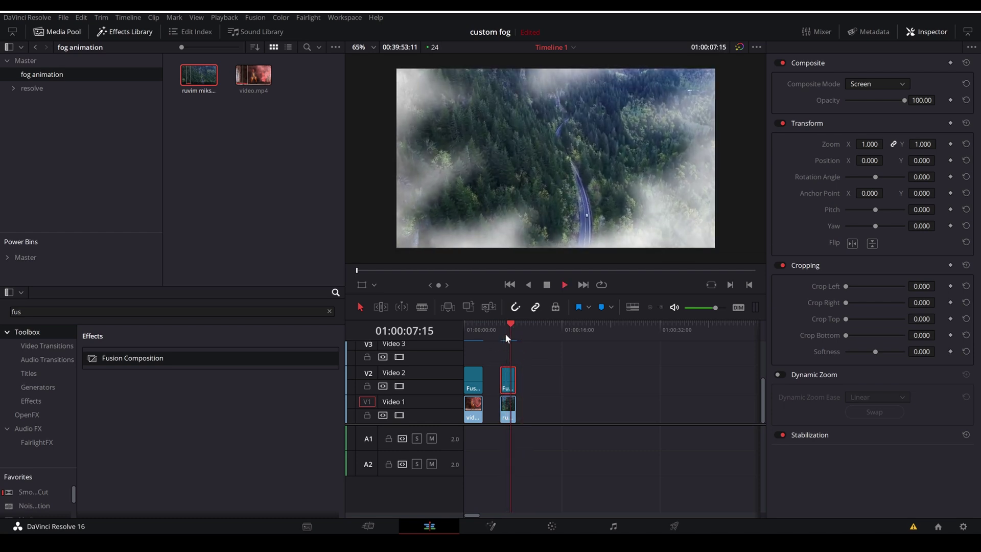
pyautogui.press('space')
pyautogui.click(504, 333)
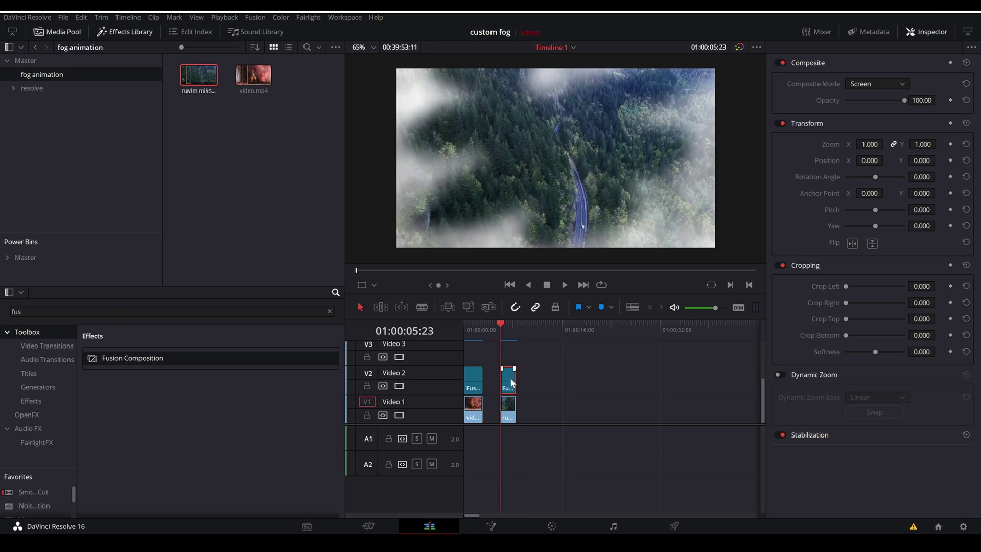
# Keyframe the fog's Zoom at 1.000 on 05:23 and 1.700 on 08:08.
pyautogui.click(950, 144)
pyautogui.press('space')
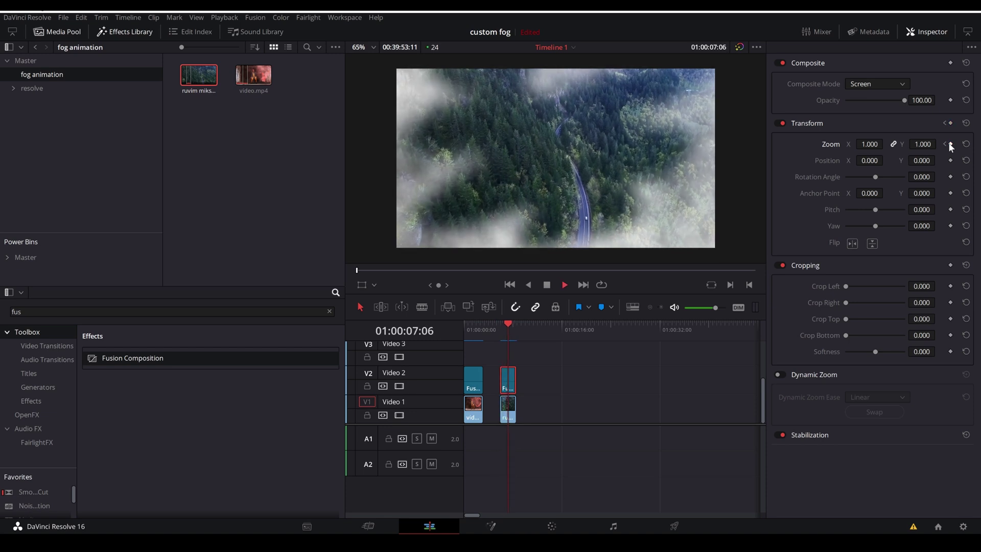
pyautogui.press('space')
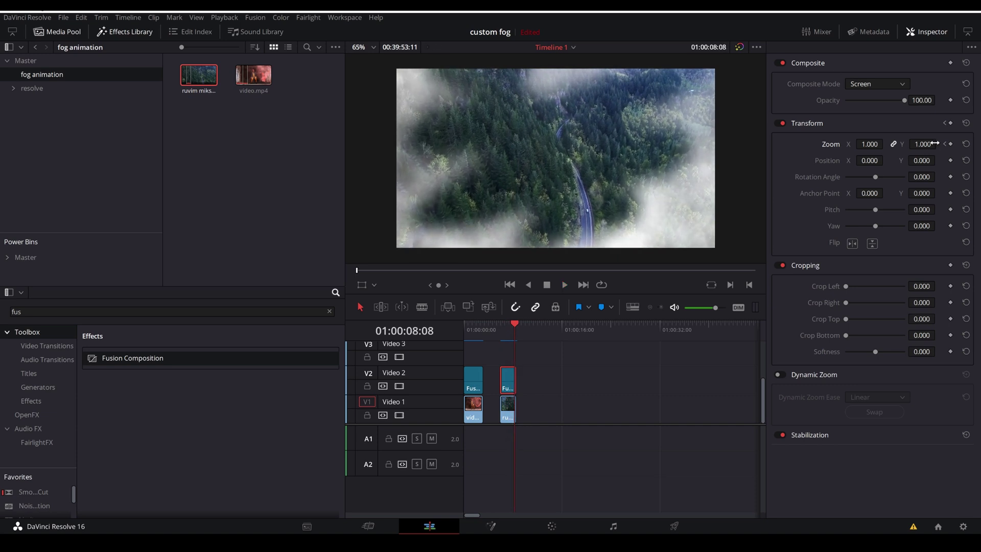
pyautogui.moveTo(934, 143); pyautogui.dragTo(939, 144)
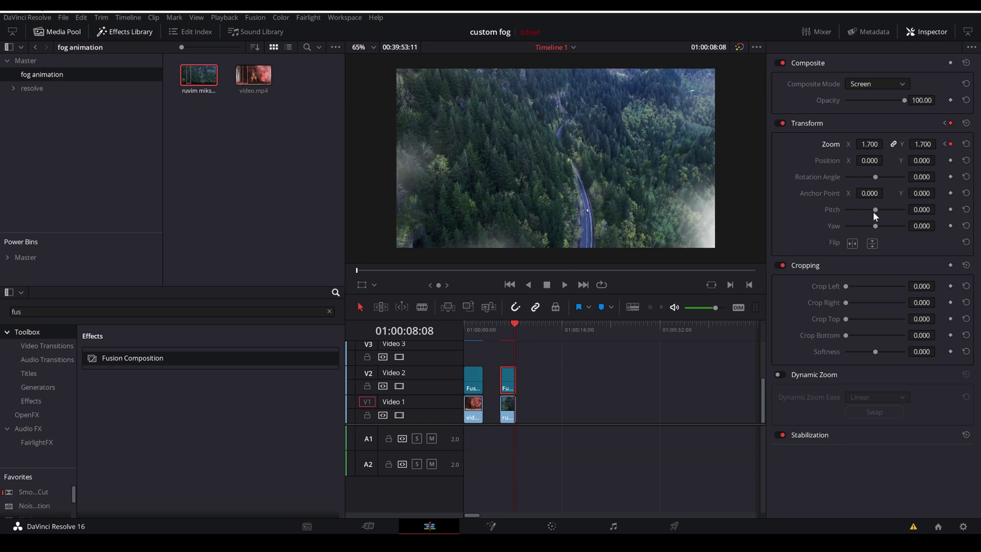
pyautogui.click(509, 411)
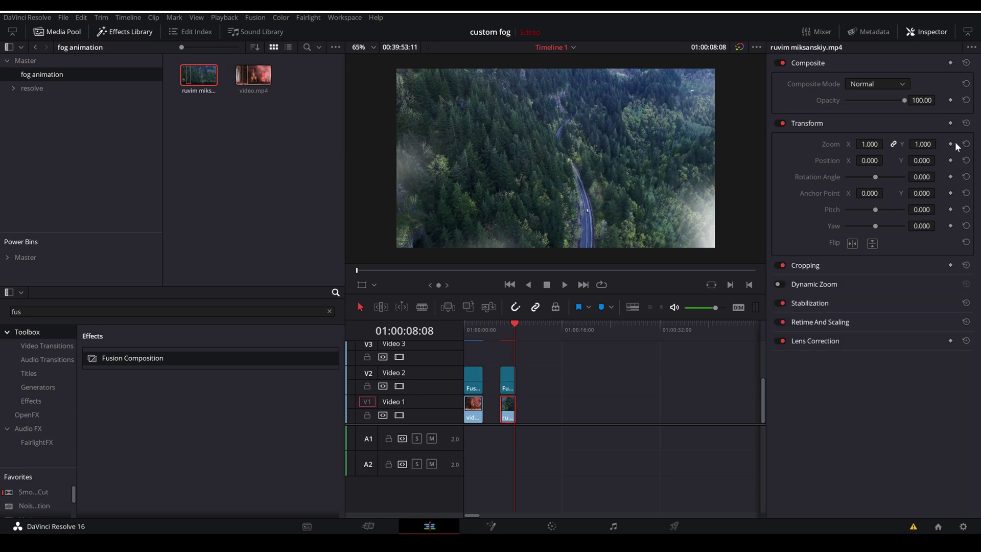
# Keyframe the forest clip's Zoom at 1.000 on 05:23 and 1.200 on 08:08.
pyautogui.click(508, 389)
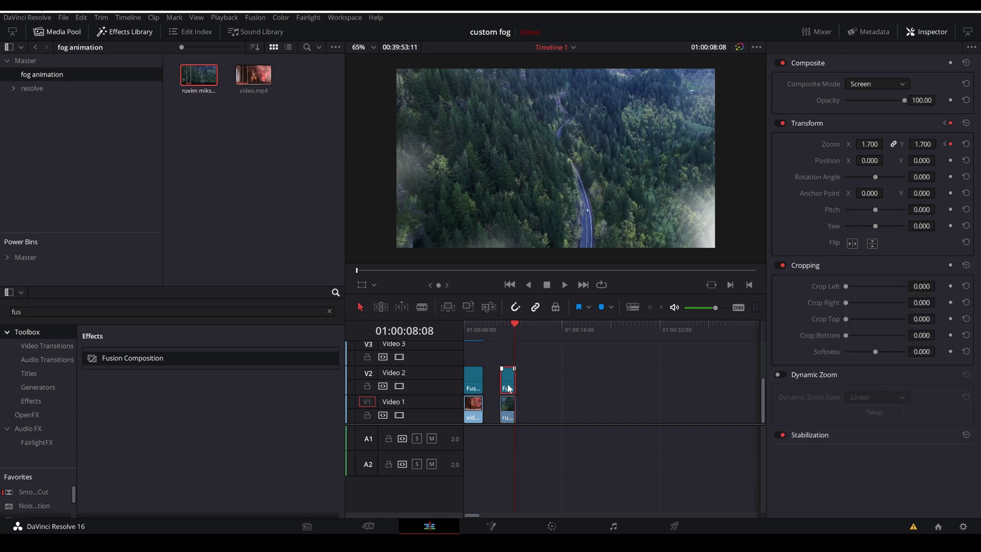
pyautogui.click(944, 144)
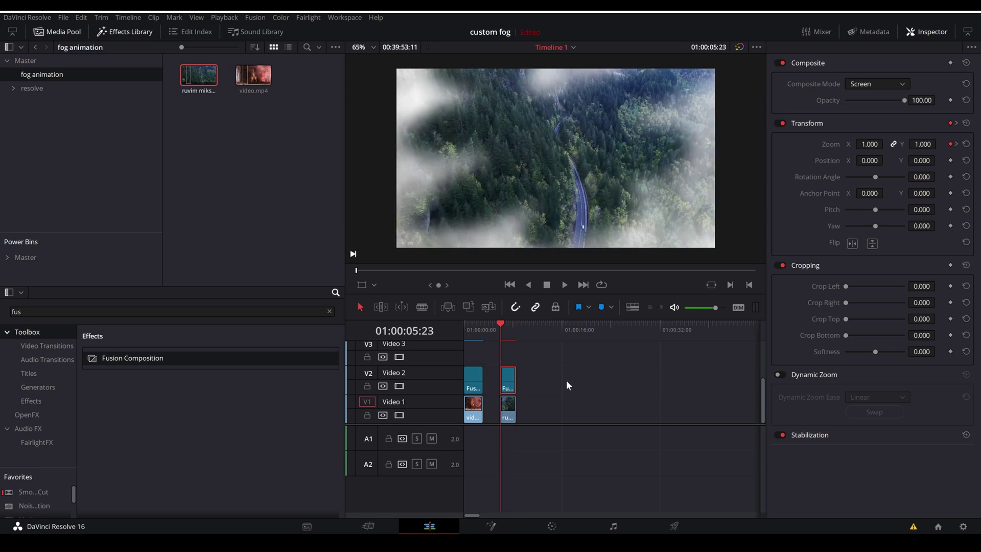
pyautogui.click(509, 414)
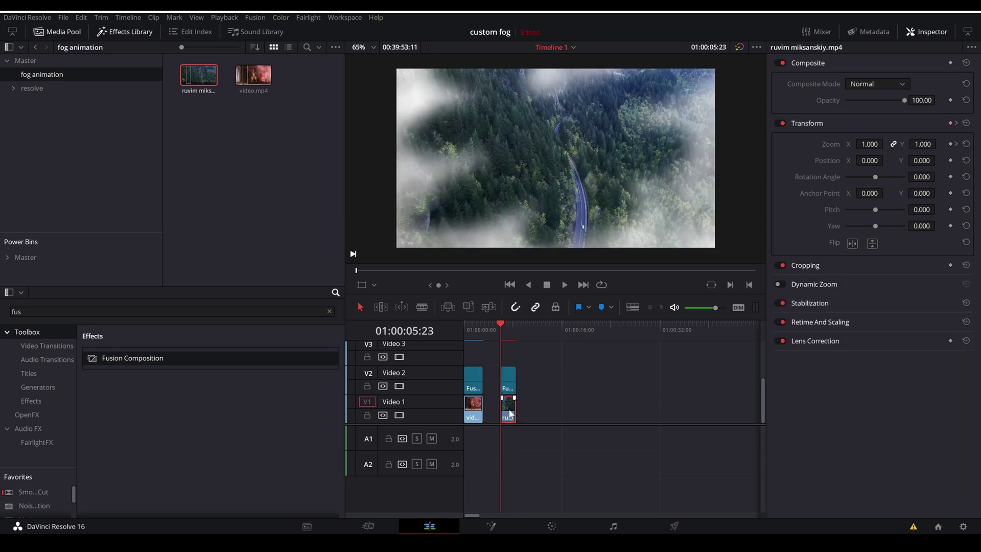
pyautogui.click(950, 145)
pyautogui.click(955, 145)
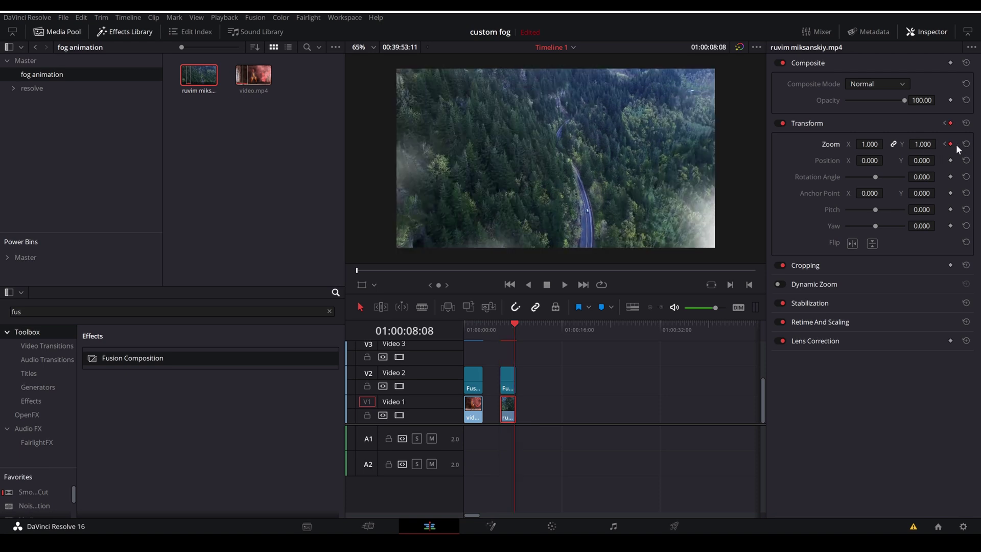
pyautogui.moveTo(919, 144); pyautogui.dragTo(939, 143)
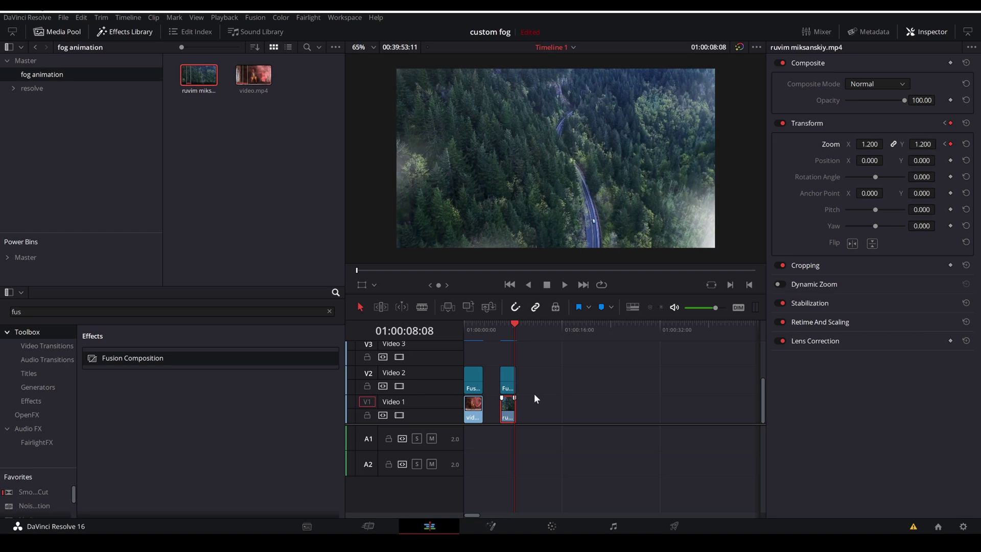
# Play back the combined fog and forest zoom from 01:00:05:23.
pyautogui.click(498, 332)
pyautogui.press('space')
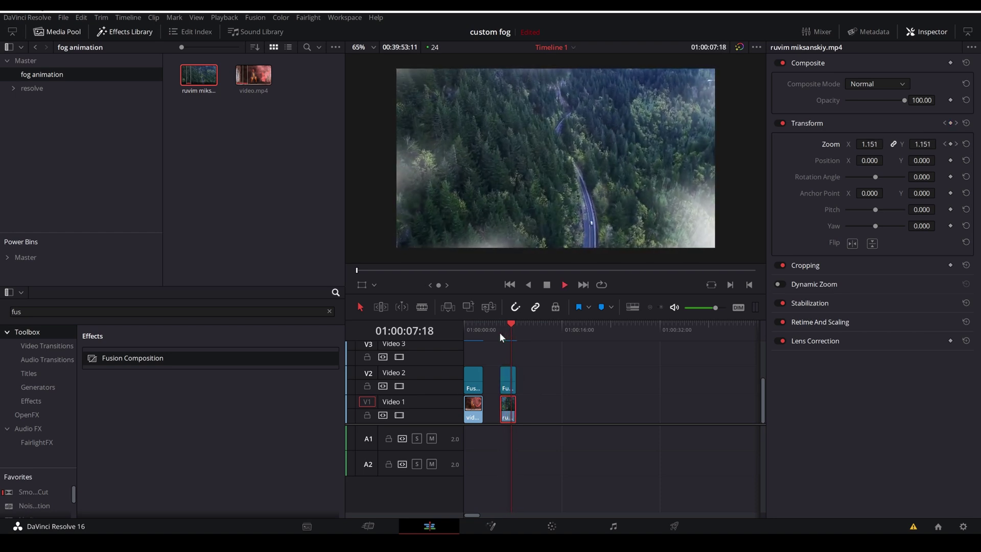
pyautogui.click(504, 332)
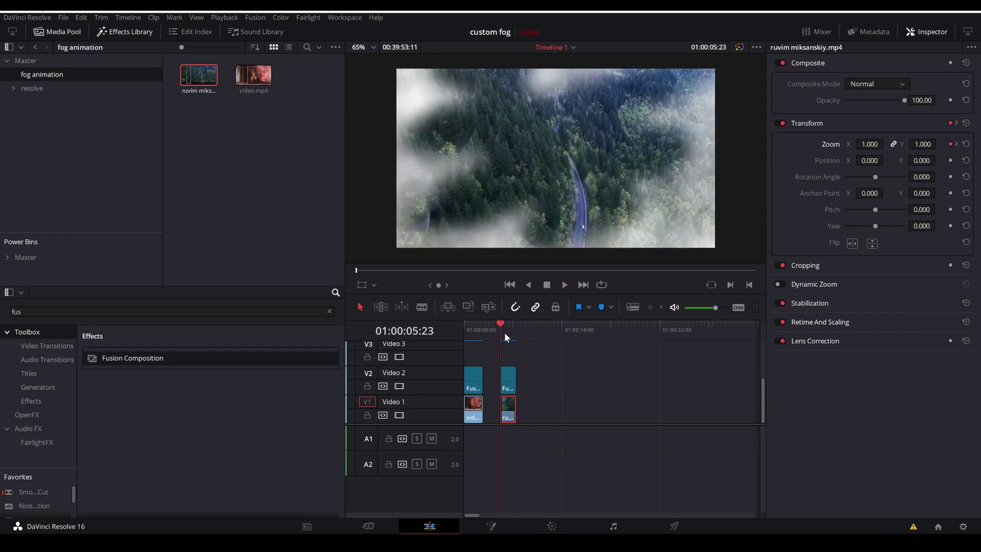
pyautogui.press('space')
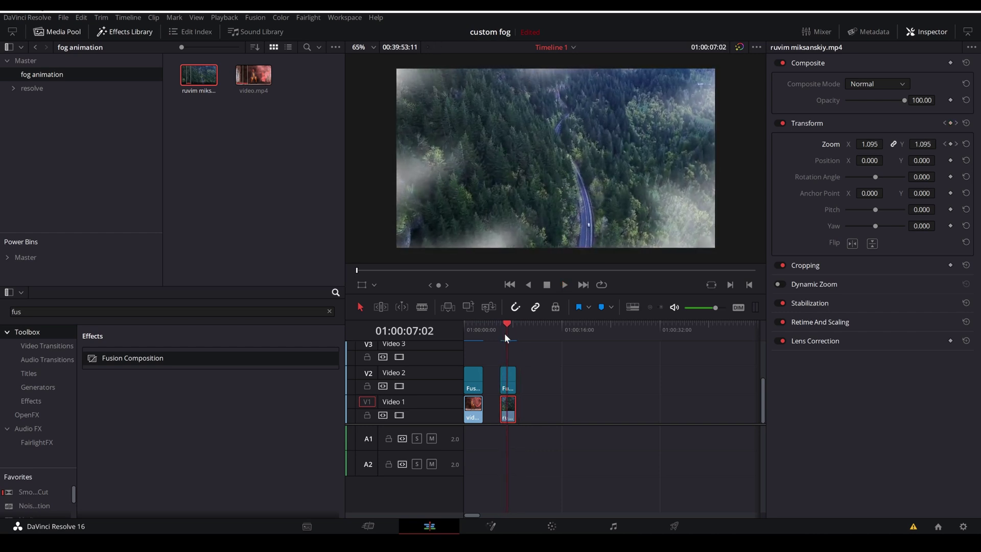
pyautogui.click(502, 332)
pyautogui.click(509, 389)
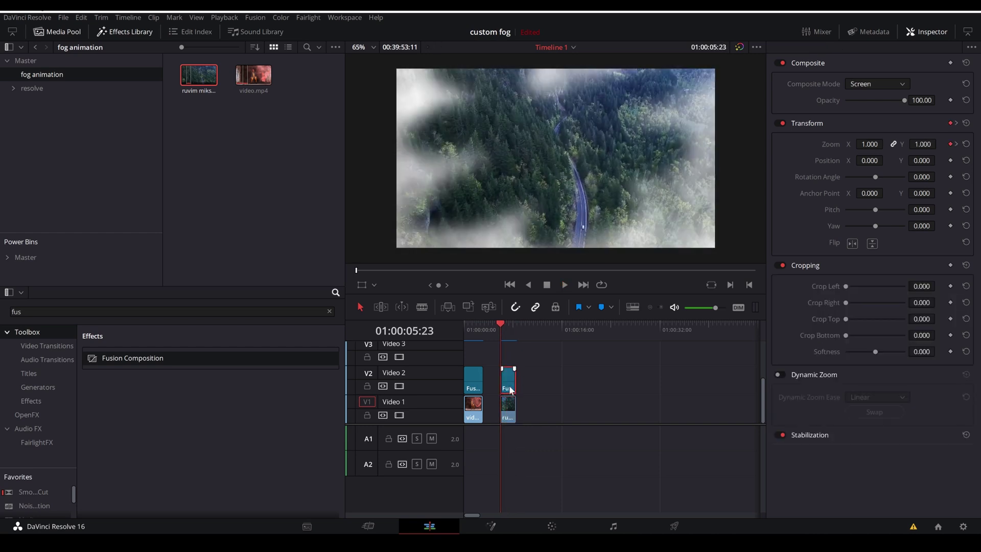
# In Fusion, set FastNoise1's Seethe Rate to 0.15 and Angle to 20.9.
pyautogui.click(491, 526)
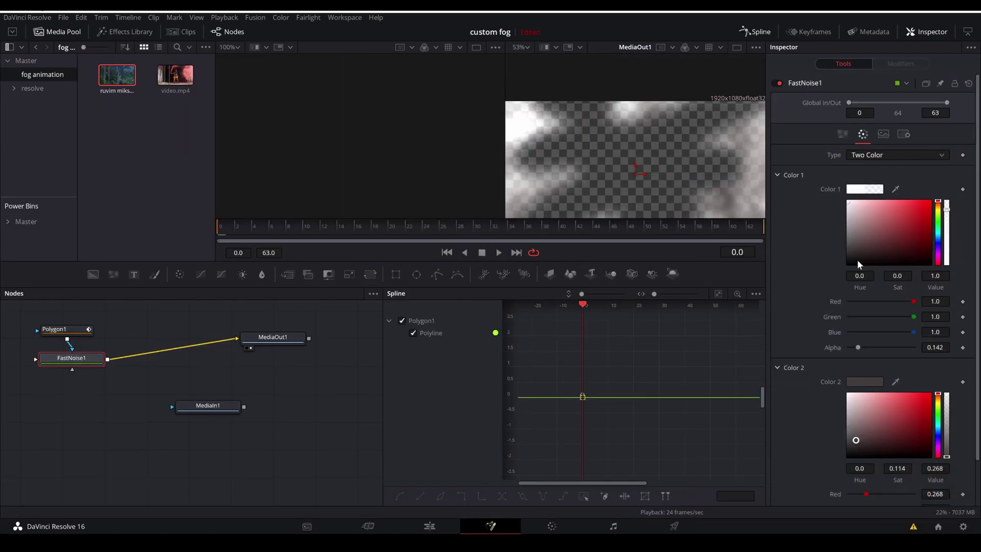
pyautogui.click(843, 135)
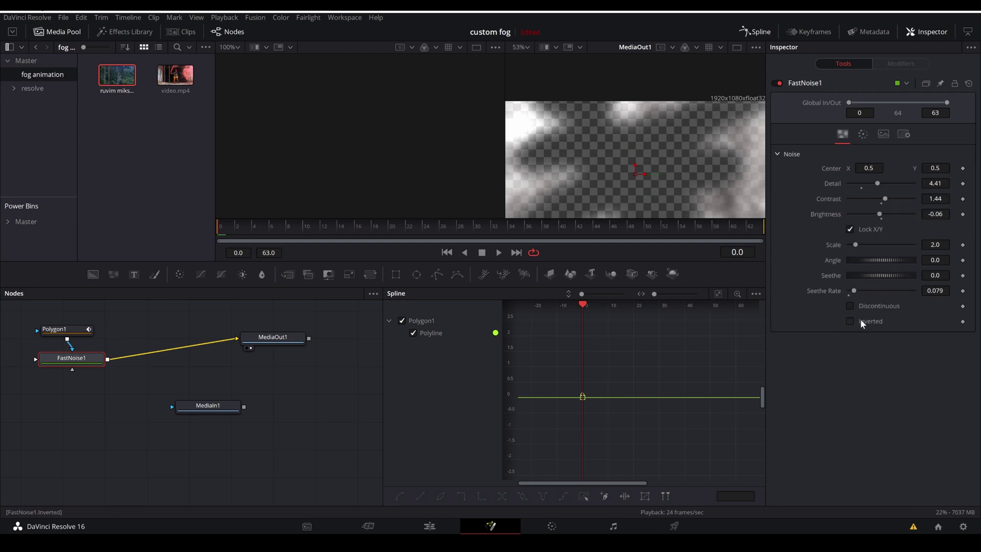
pyautogui.moveTo(860, 287); pyautogui.dragTo(862, 296)
pyautogui.moveTo(875, 260); pyautogui.dragTo(880, 259)
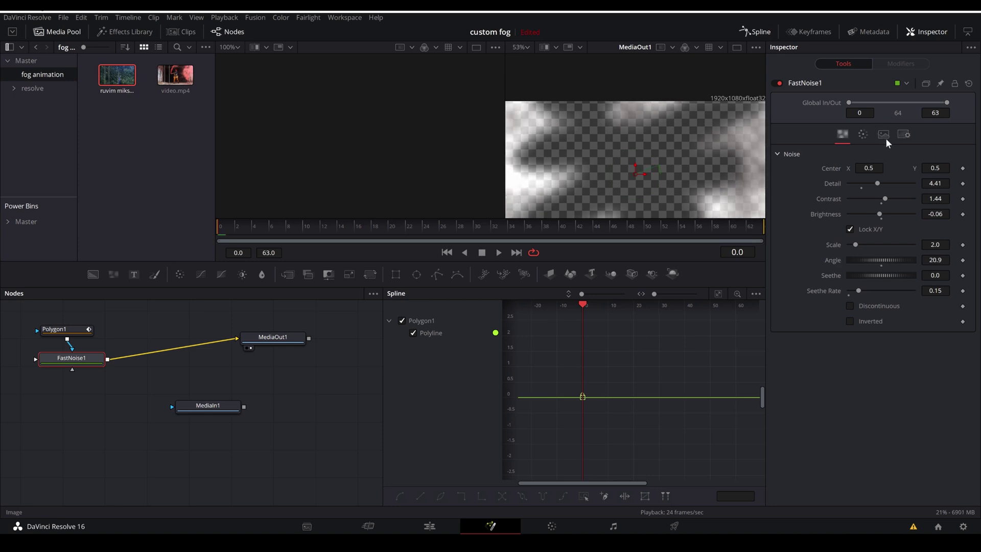
# Check FastNoise1's Image and Settings tabs, leave the mask uninverted, and return to Edit.
pyautogui.click(883, 136)
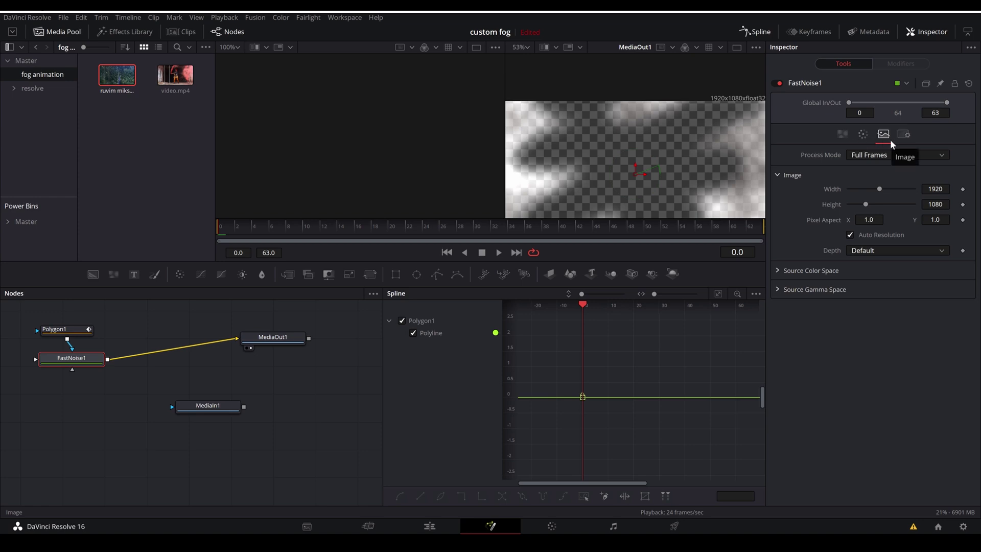
pyautogui.click(901, 133)
pyautogui.click(874, 168)
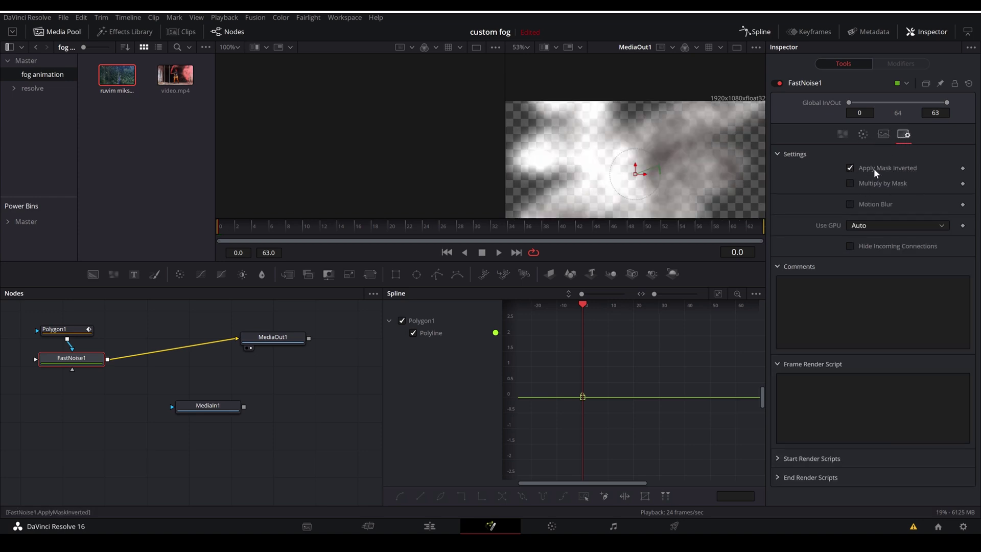
pyautogui.click(872, 167)
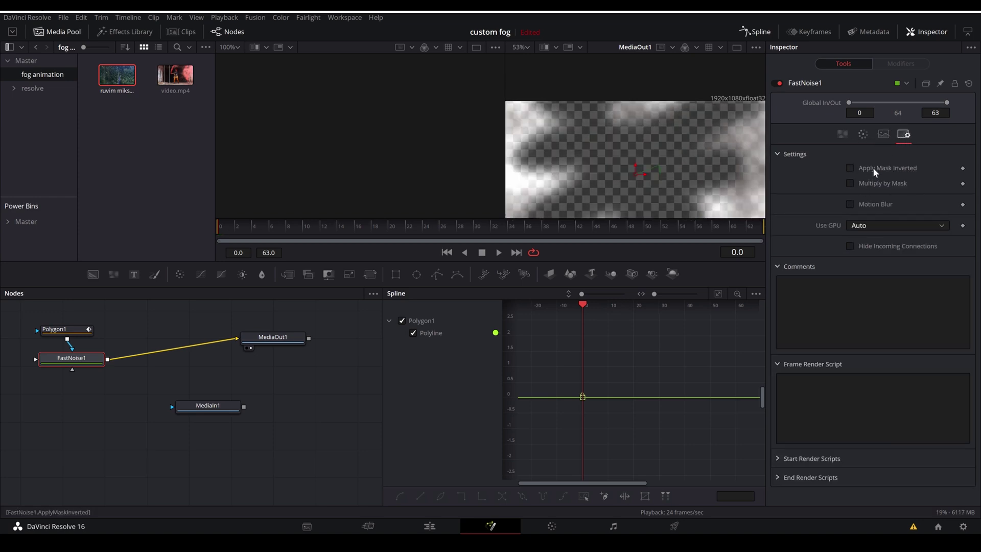
pyautogui.click(866, 202)
pyautogui.click(843, 135)
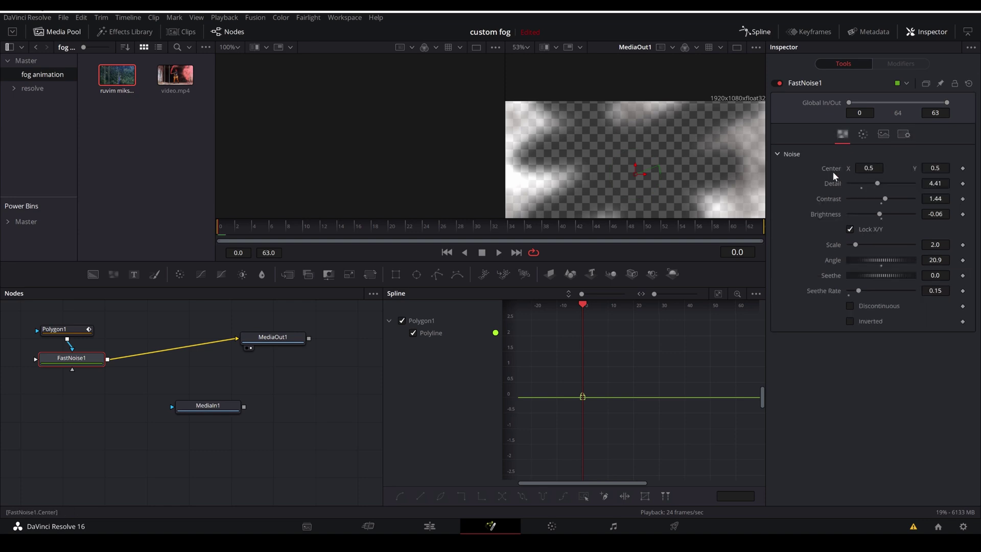
pyautogui.click(429, 526)
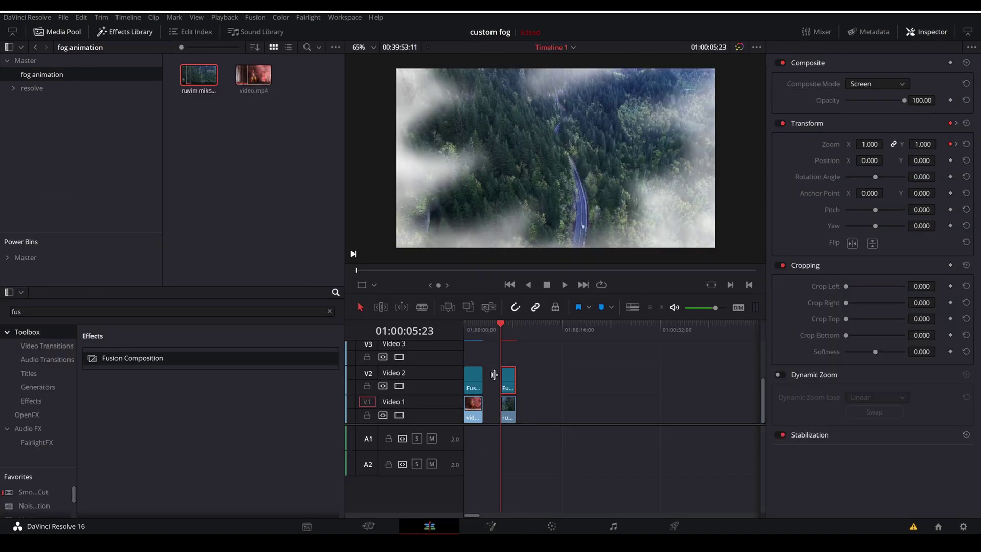
# Play the timeline through the fog zoom to 1.700, then save the project.
pyautogui.press('space')
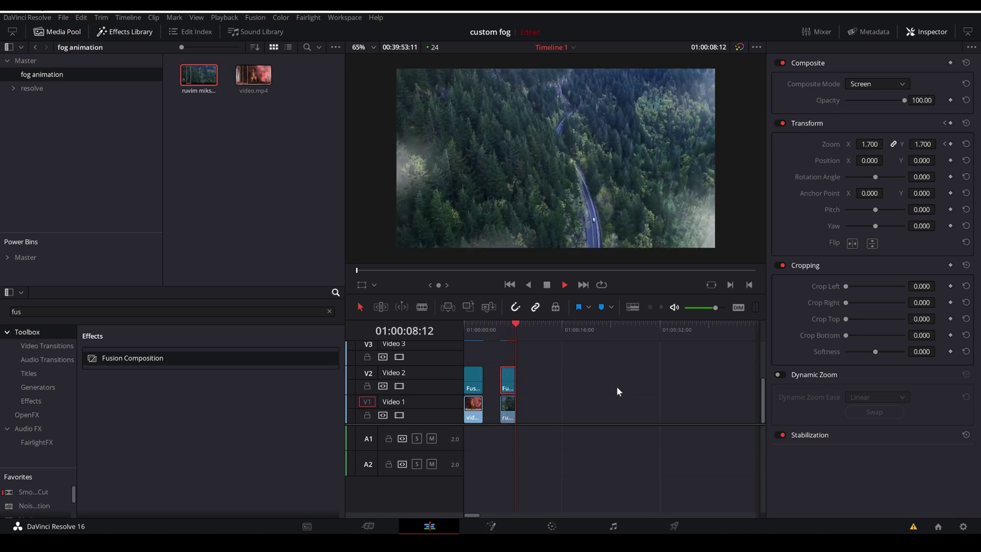
pyautogui.hotkey('ctrl', 's')
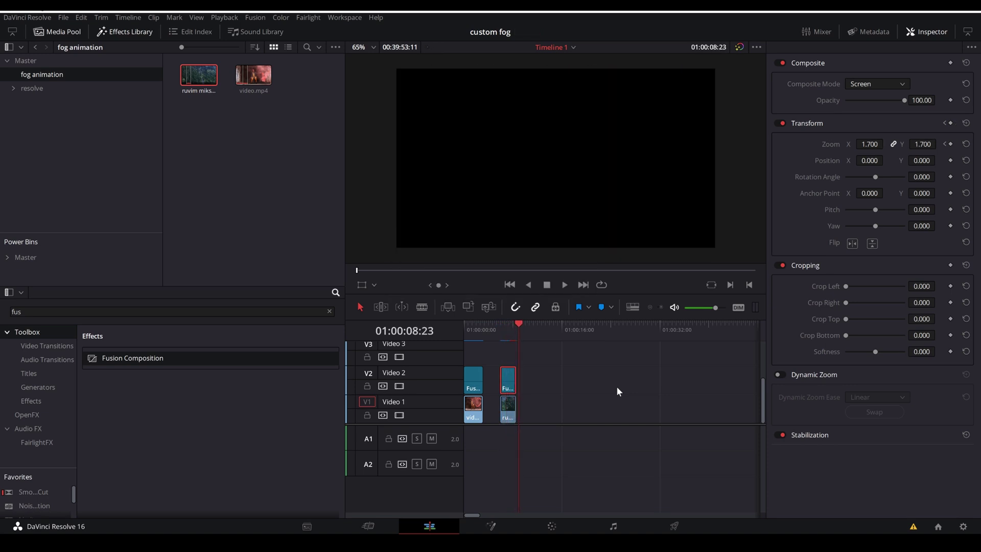